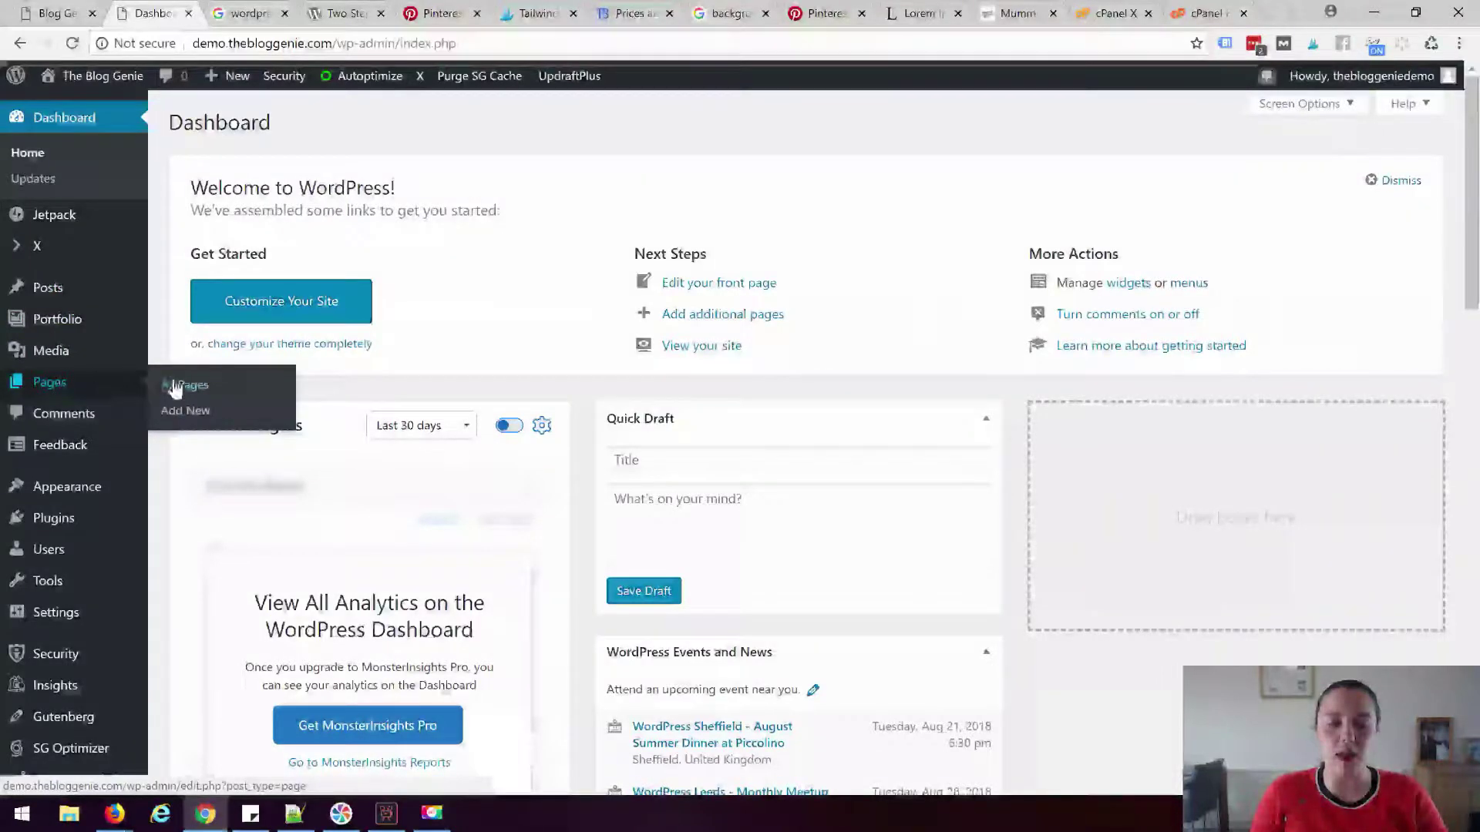
# - Create a new page titled 'Parallax Demo' using the Blank - No Container | Header, Footer template
pyautogui.click(189, 410)
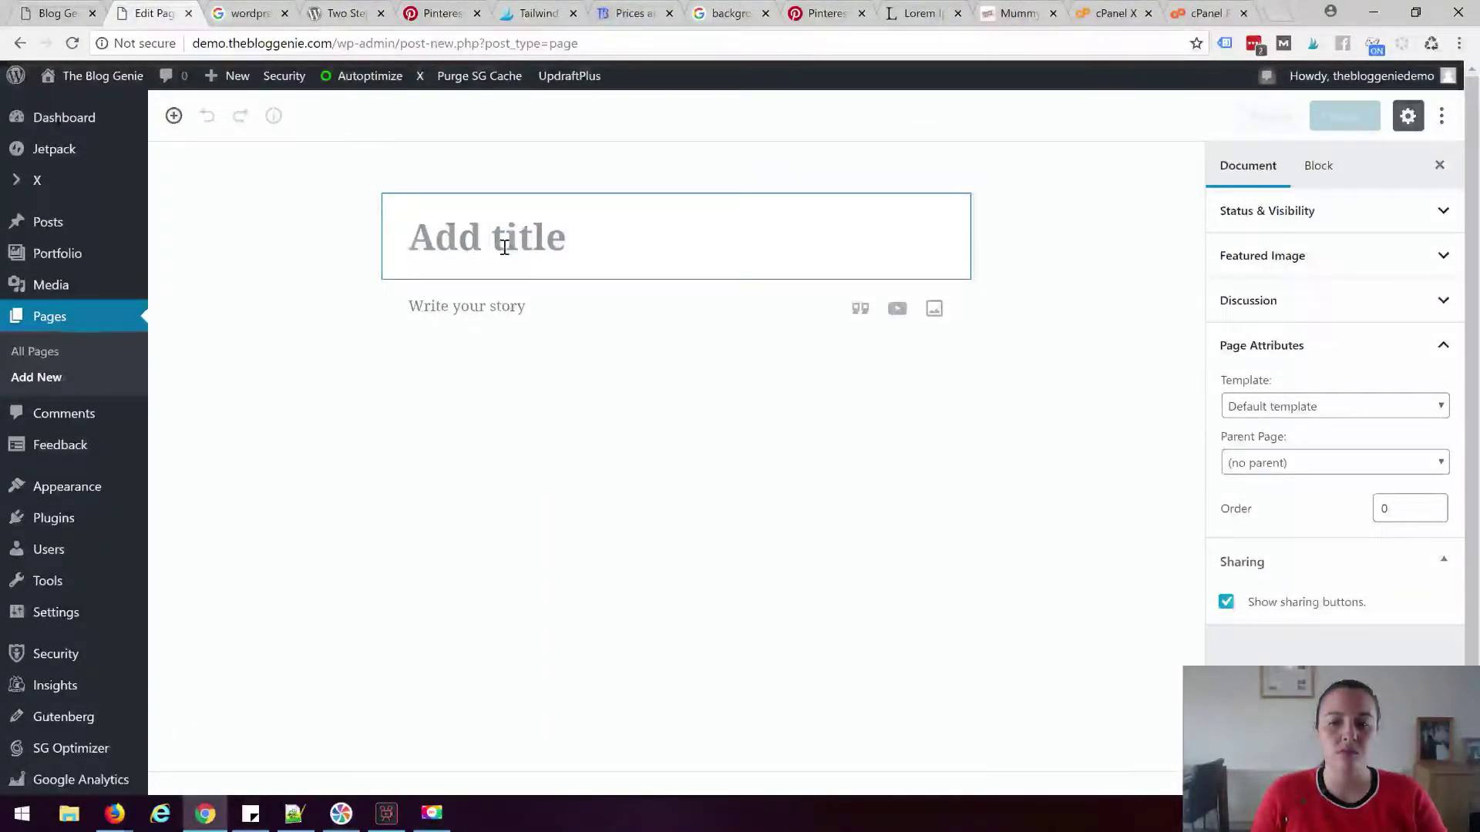
pyautogui.write('P')
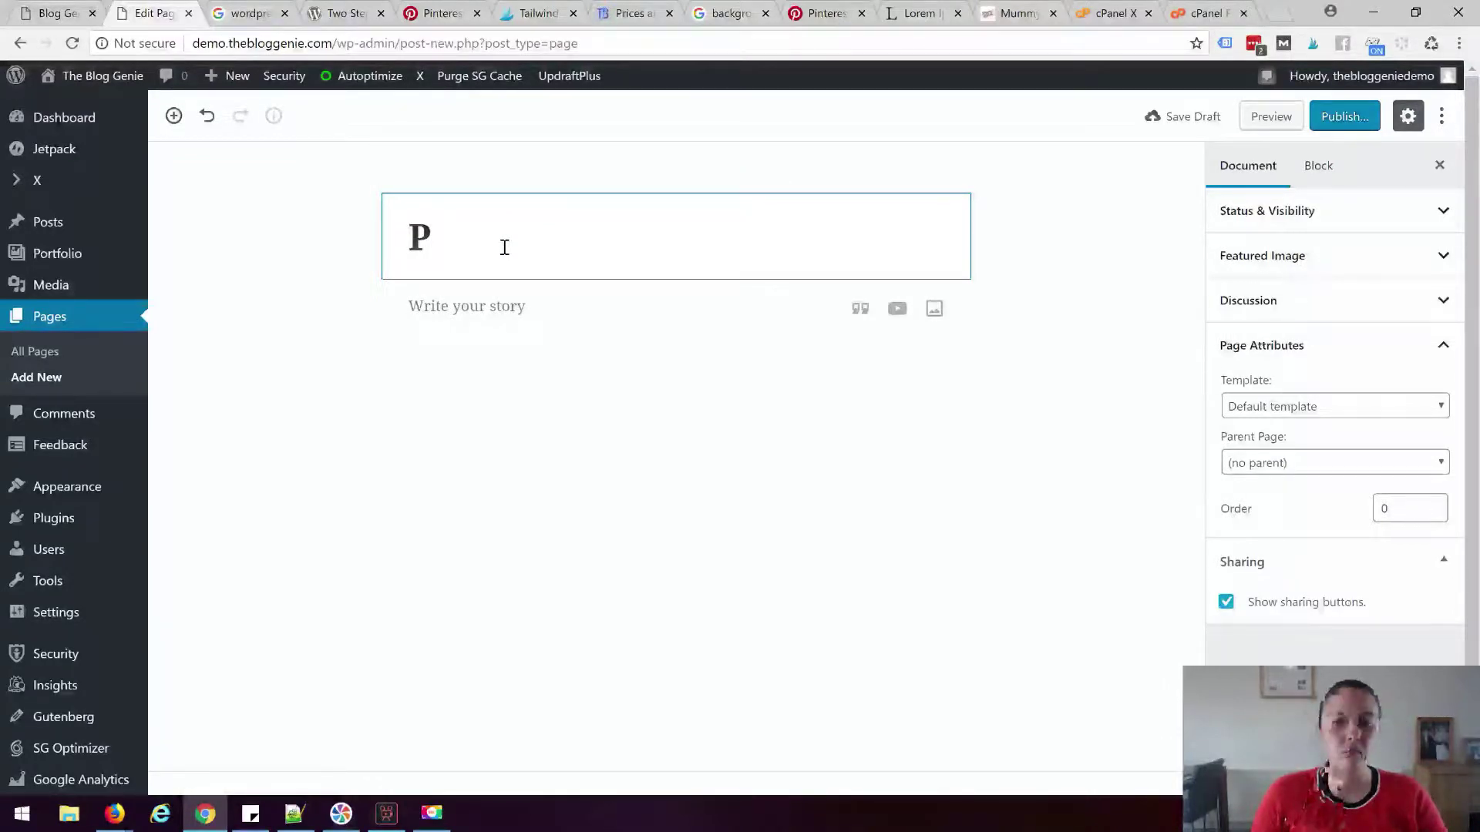
pyautogui.write('arallax ')
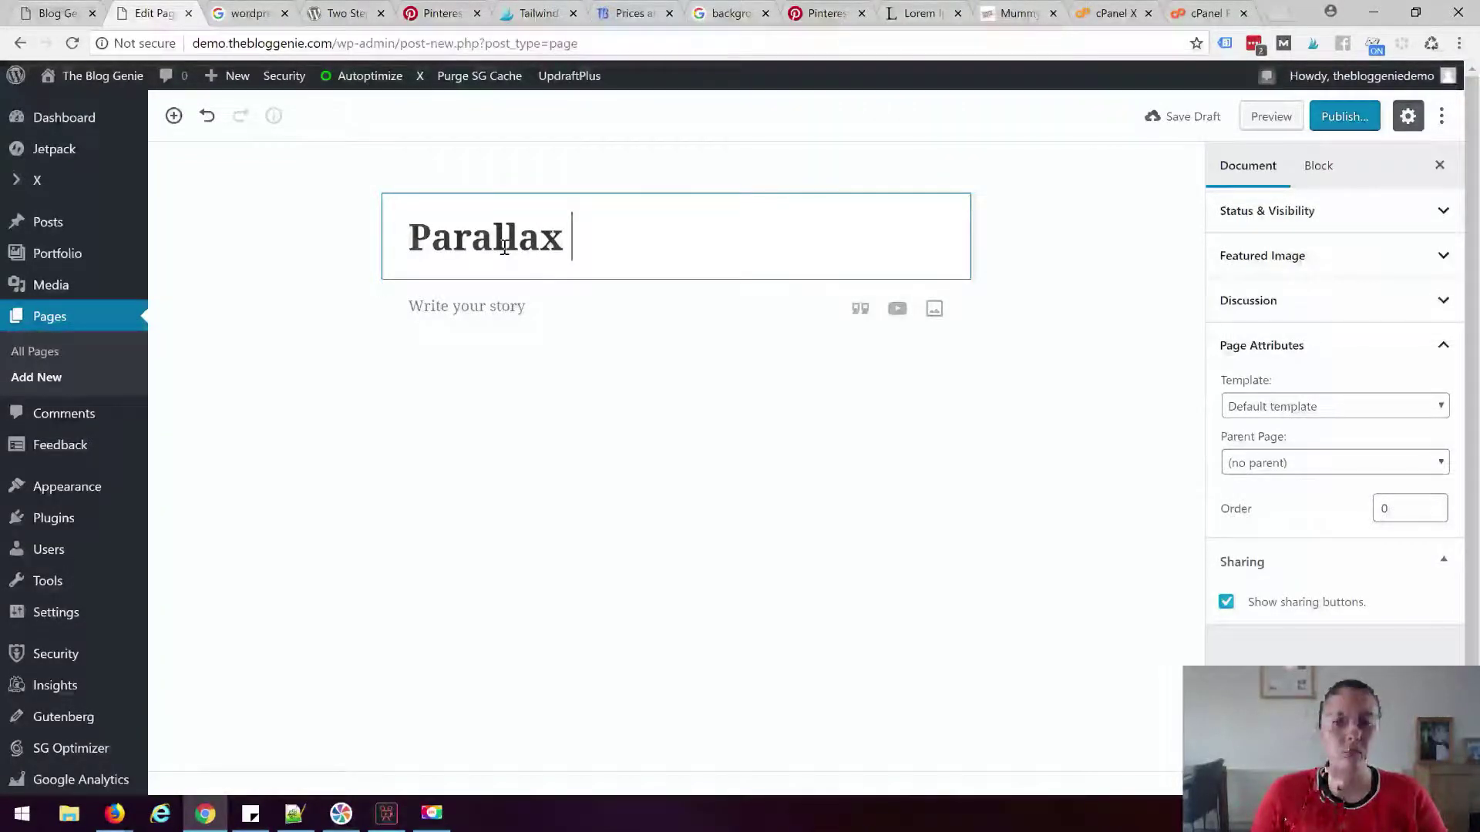
pyautogui.write('Demo')
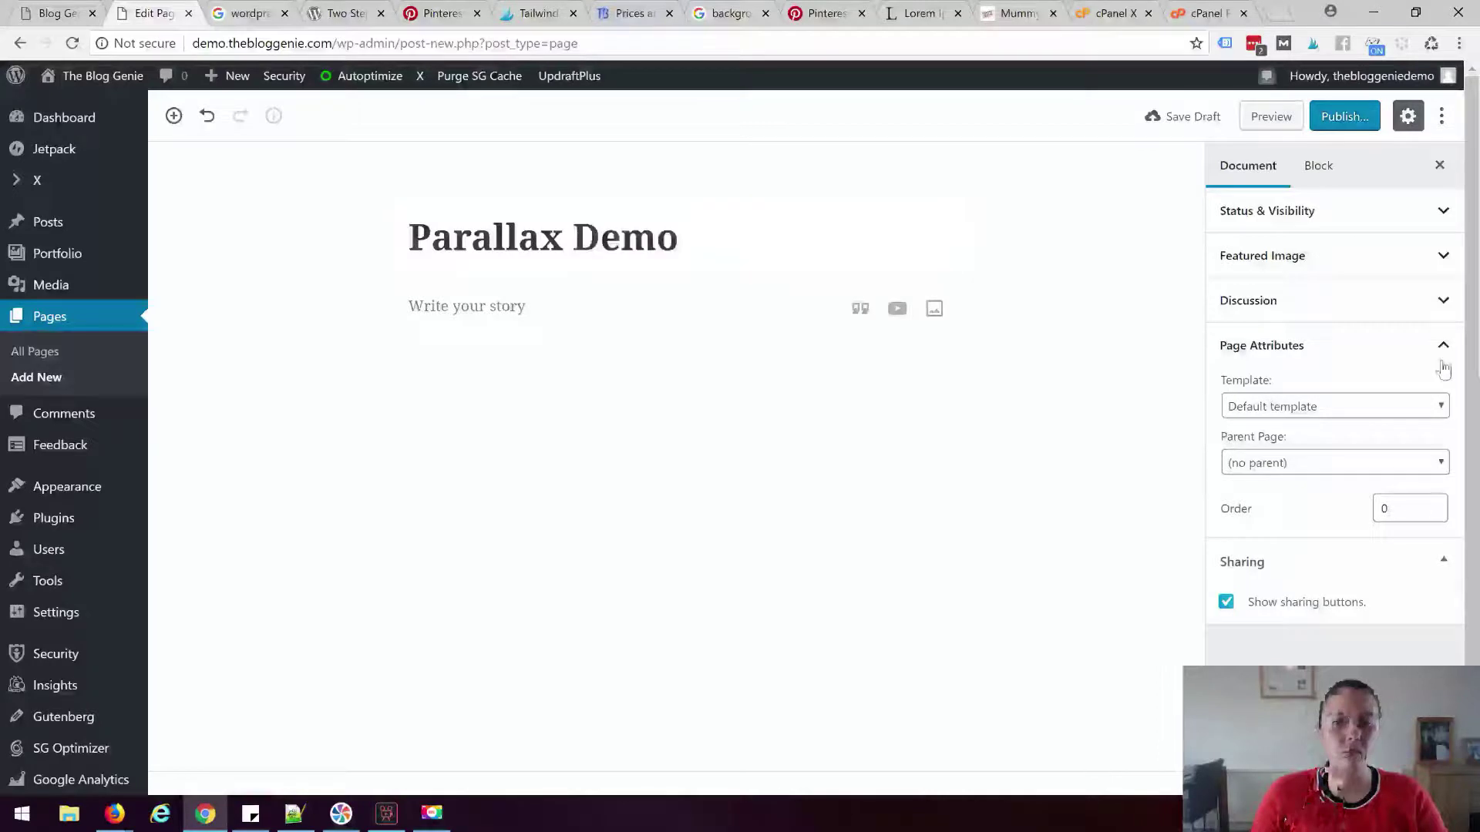
pyautogui.click(1439, 406)
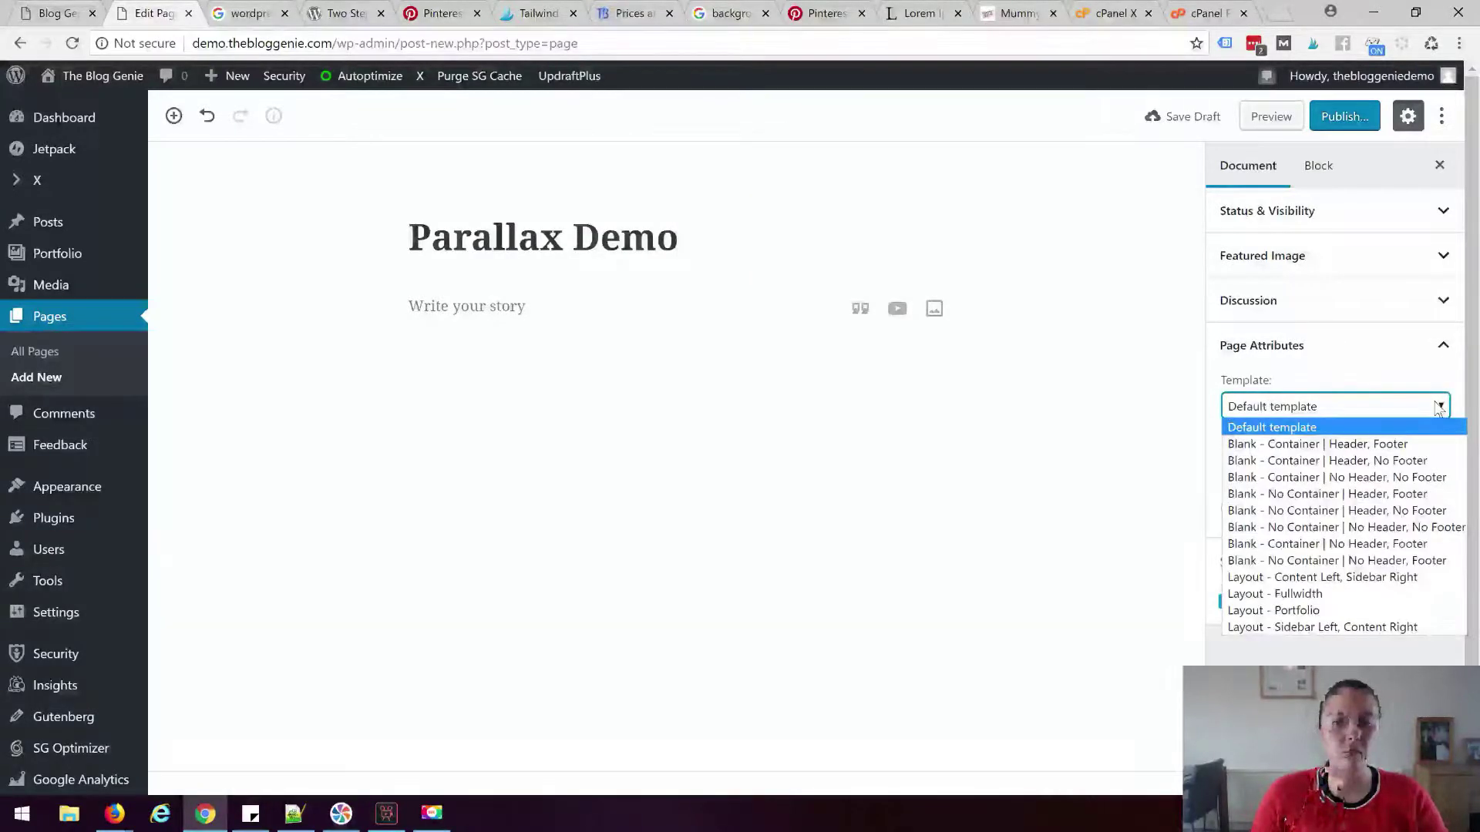
pyautogui.click(1415, 494)
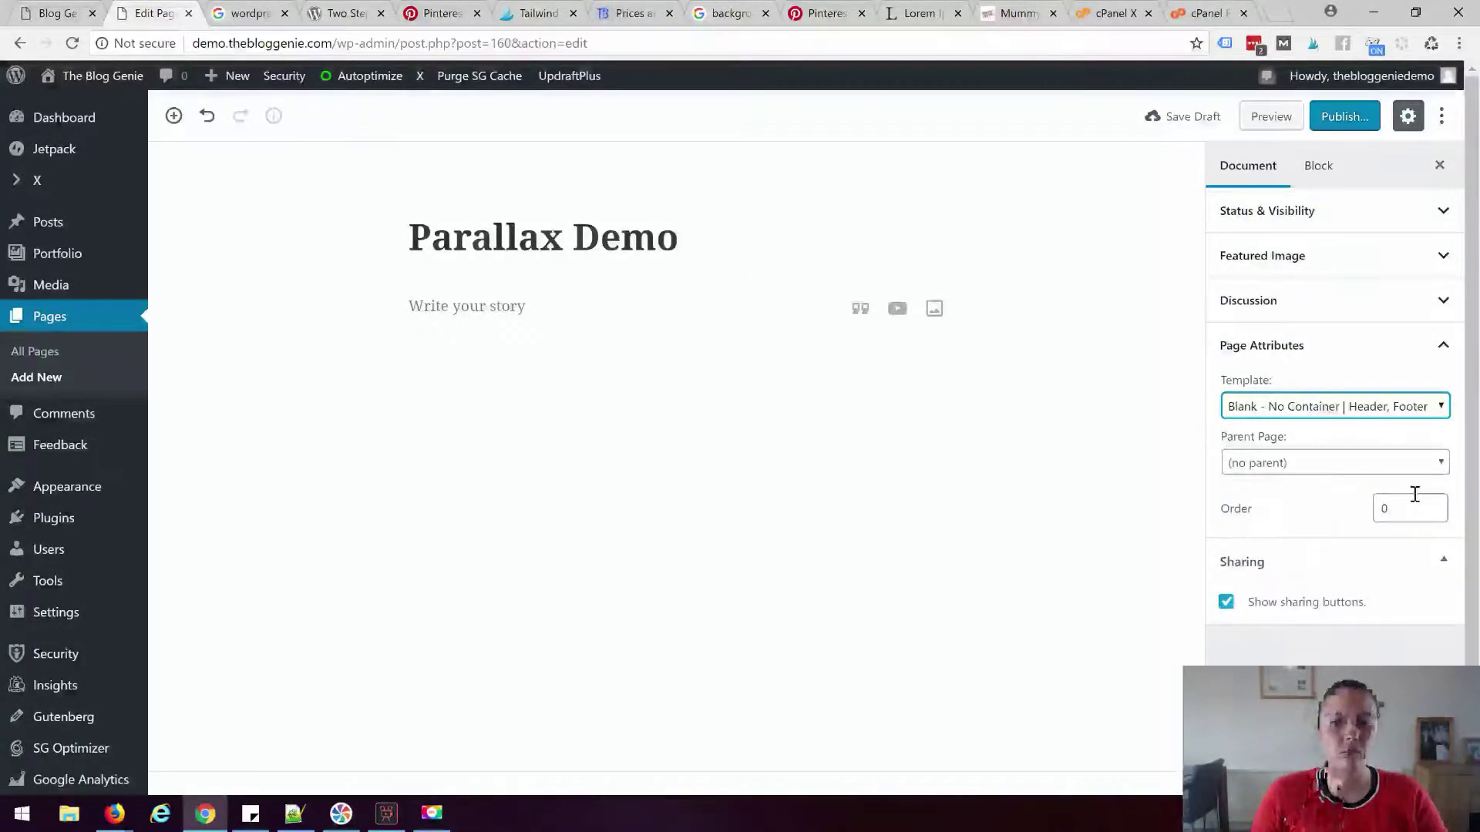
# - Publish the Parallax Demo page and go to Cornerstone's content list
pyautogui.click(1327, 108)
pyautogui.click(1341, 115)
pyautogui.moveTo(36, 187)
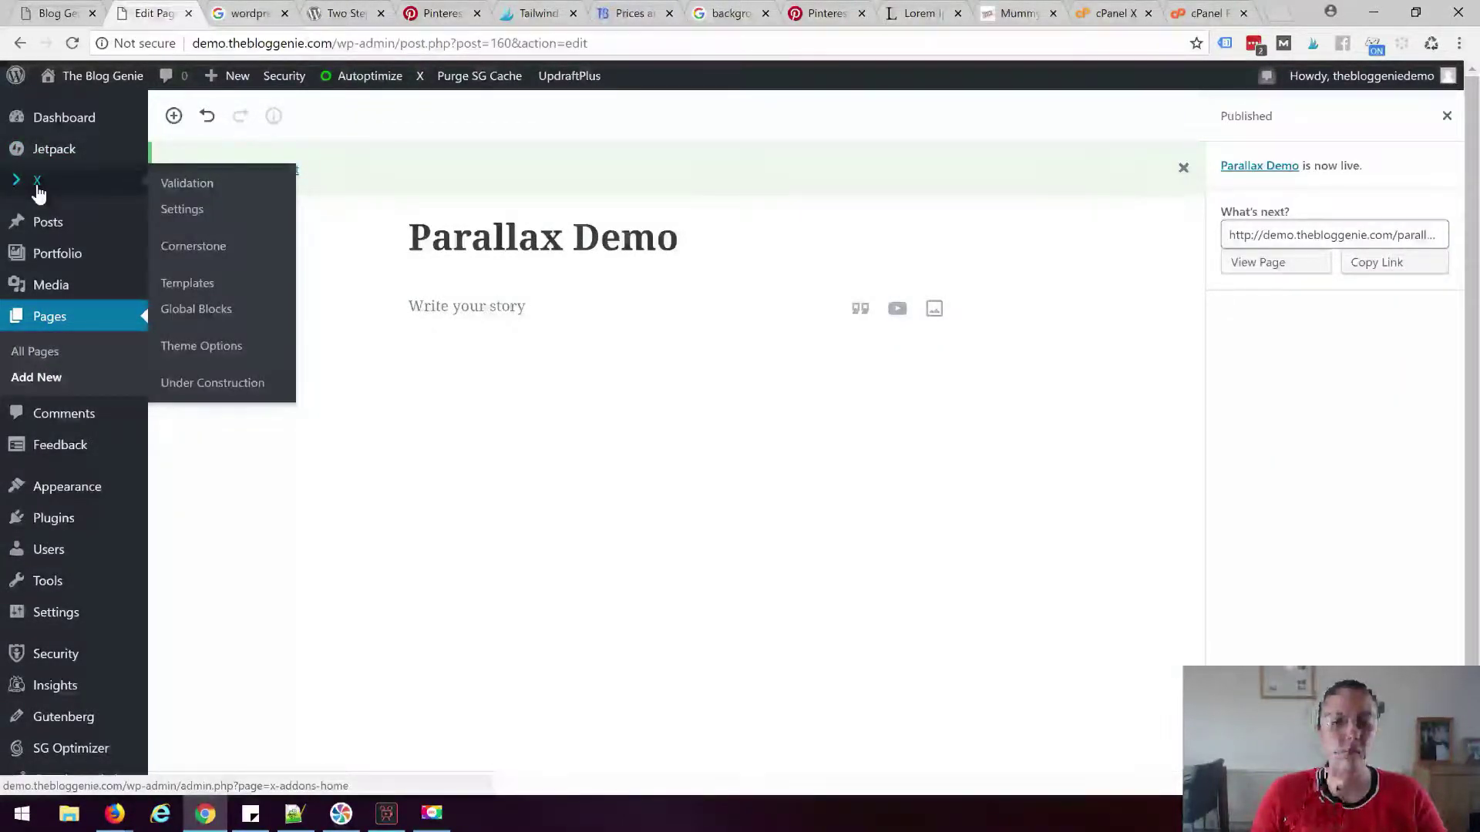
pyautogui.click(38, 191)
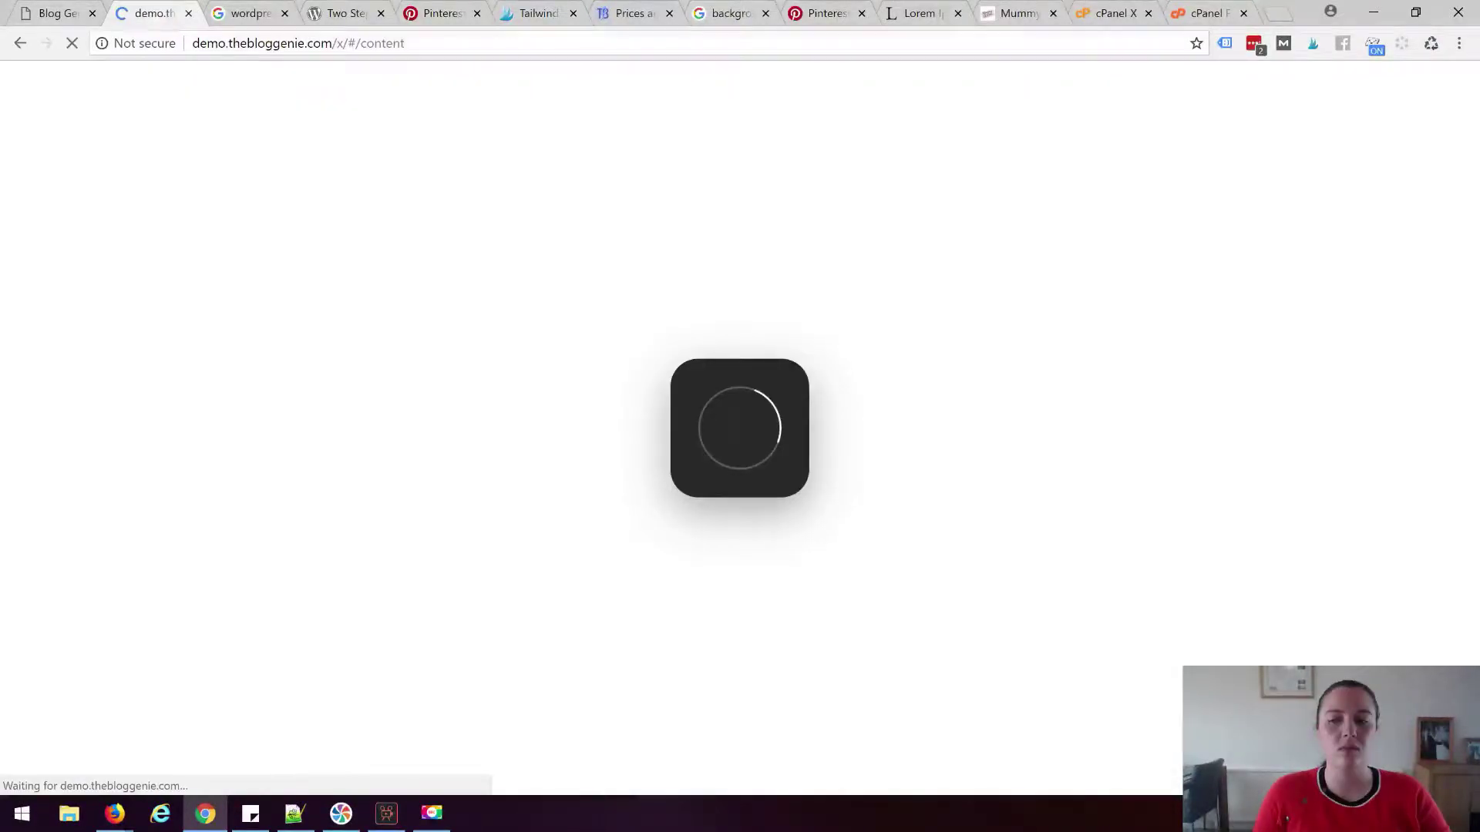
# - Open Parallax Demo in Cornerstone and add Section 1 and Section 2 to the empty page
pyautogui.moveTo(276, 678)
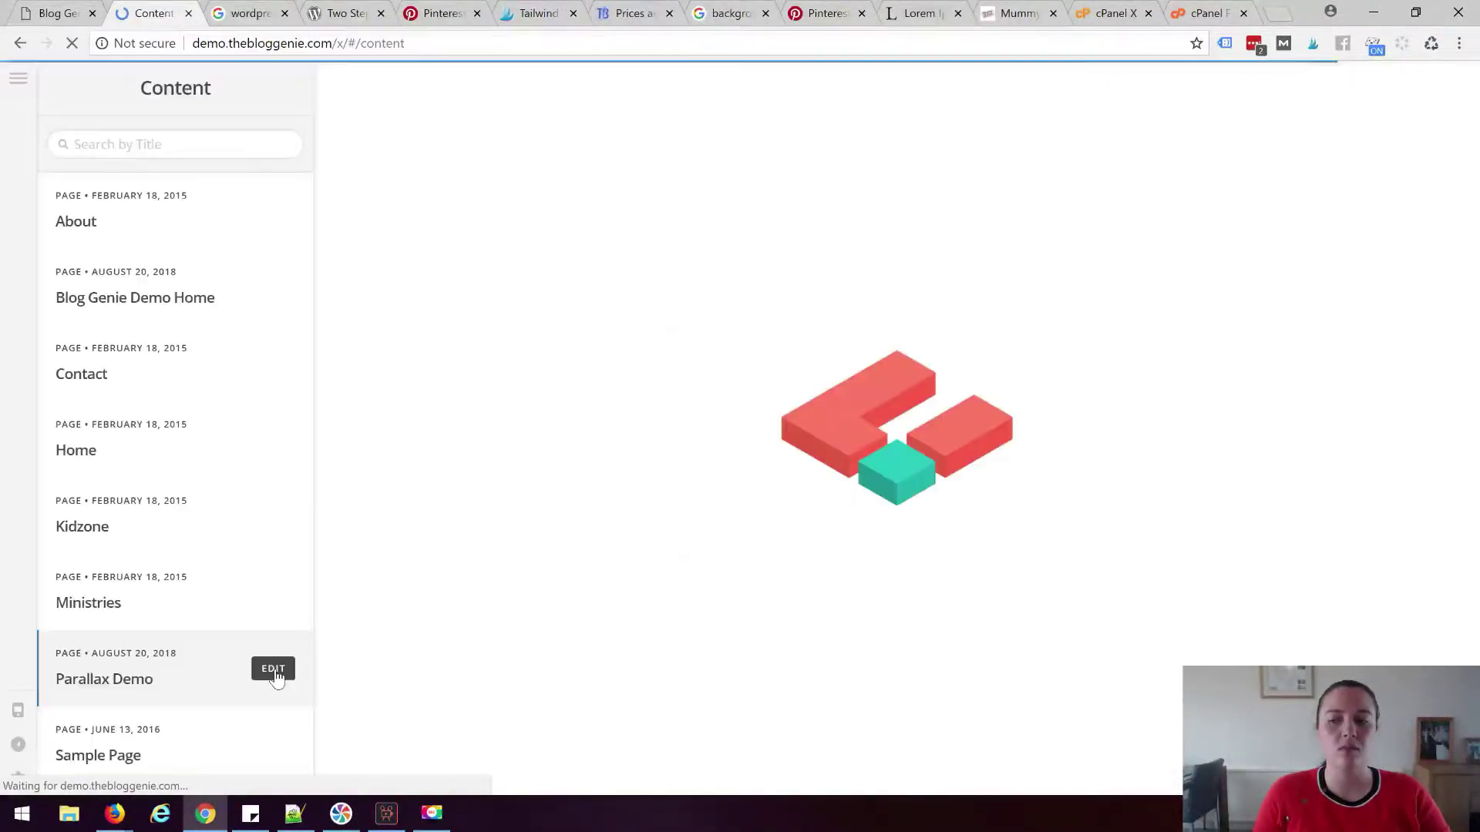
pyautogui.click(274, 669)
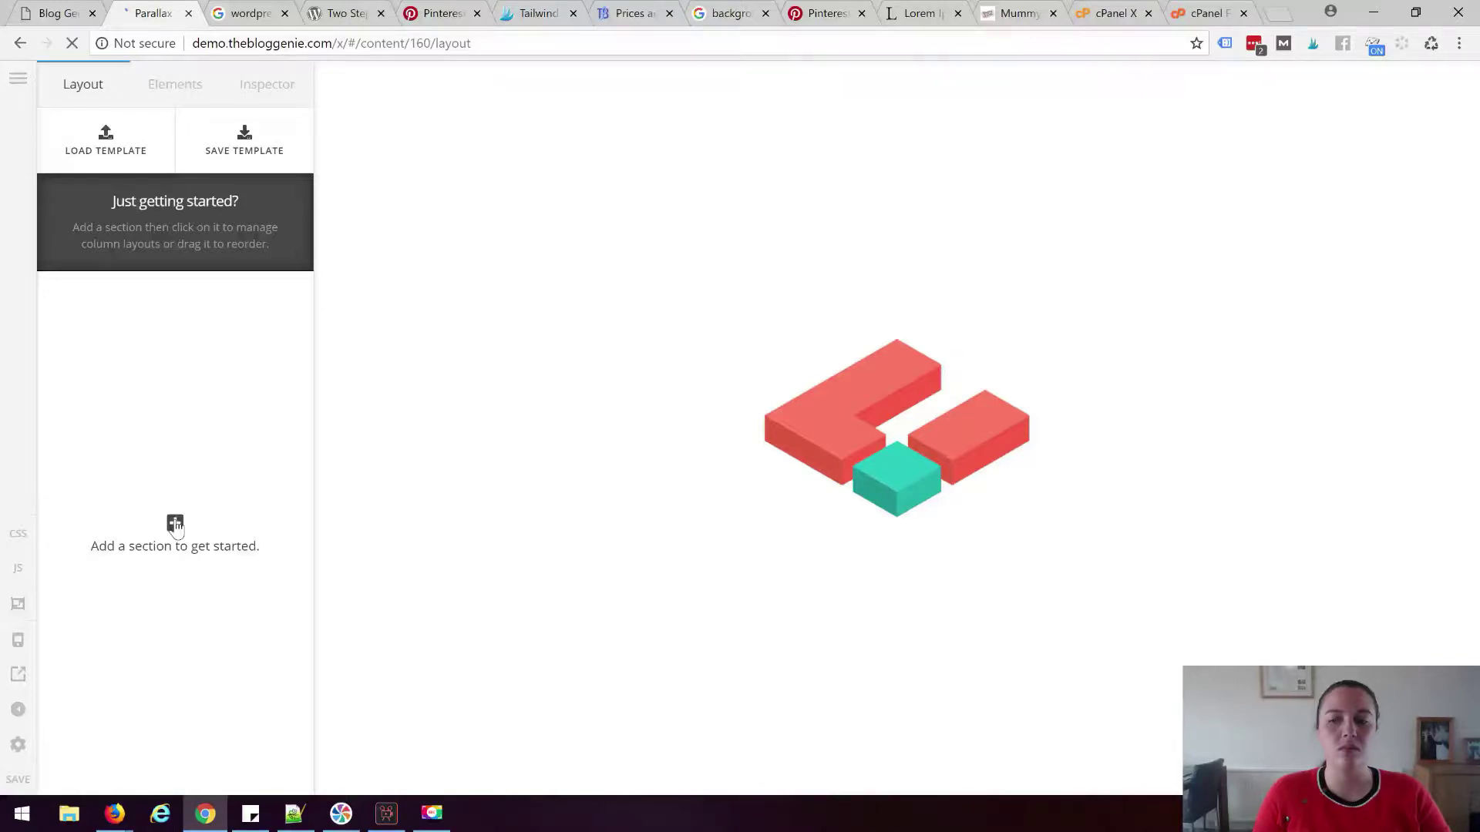
pyautogui.click(175, 524)
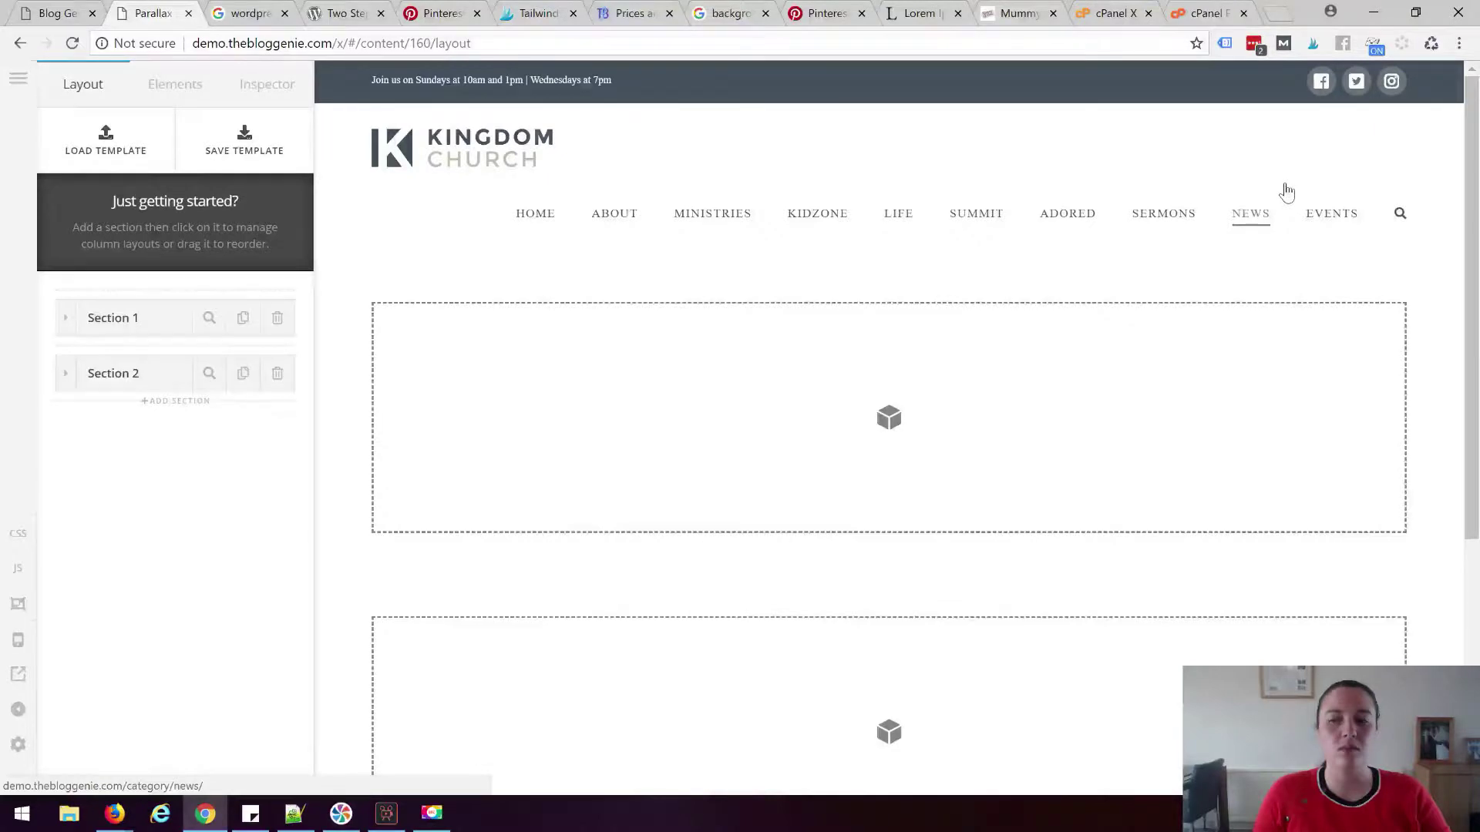
# - Enable Advanced background on Section 1 and make its lower layer the pier-at-sunset image
pyautogui.click(354, 266)
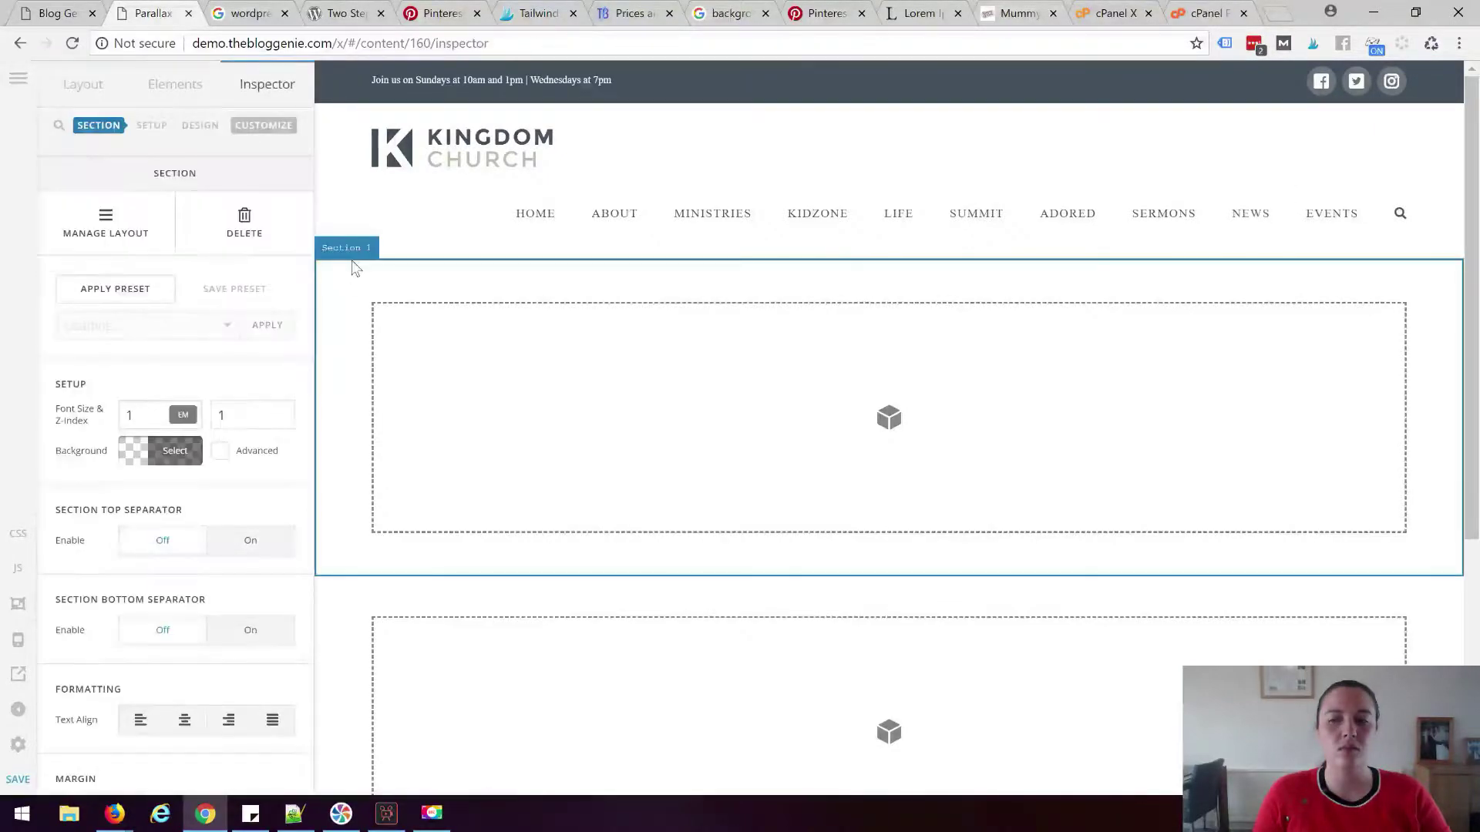
pyautogui.doubleClick(355, 266)
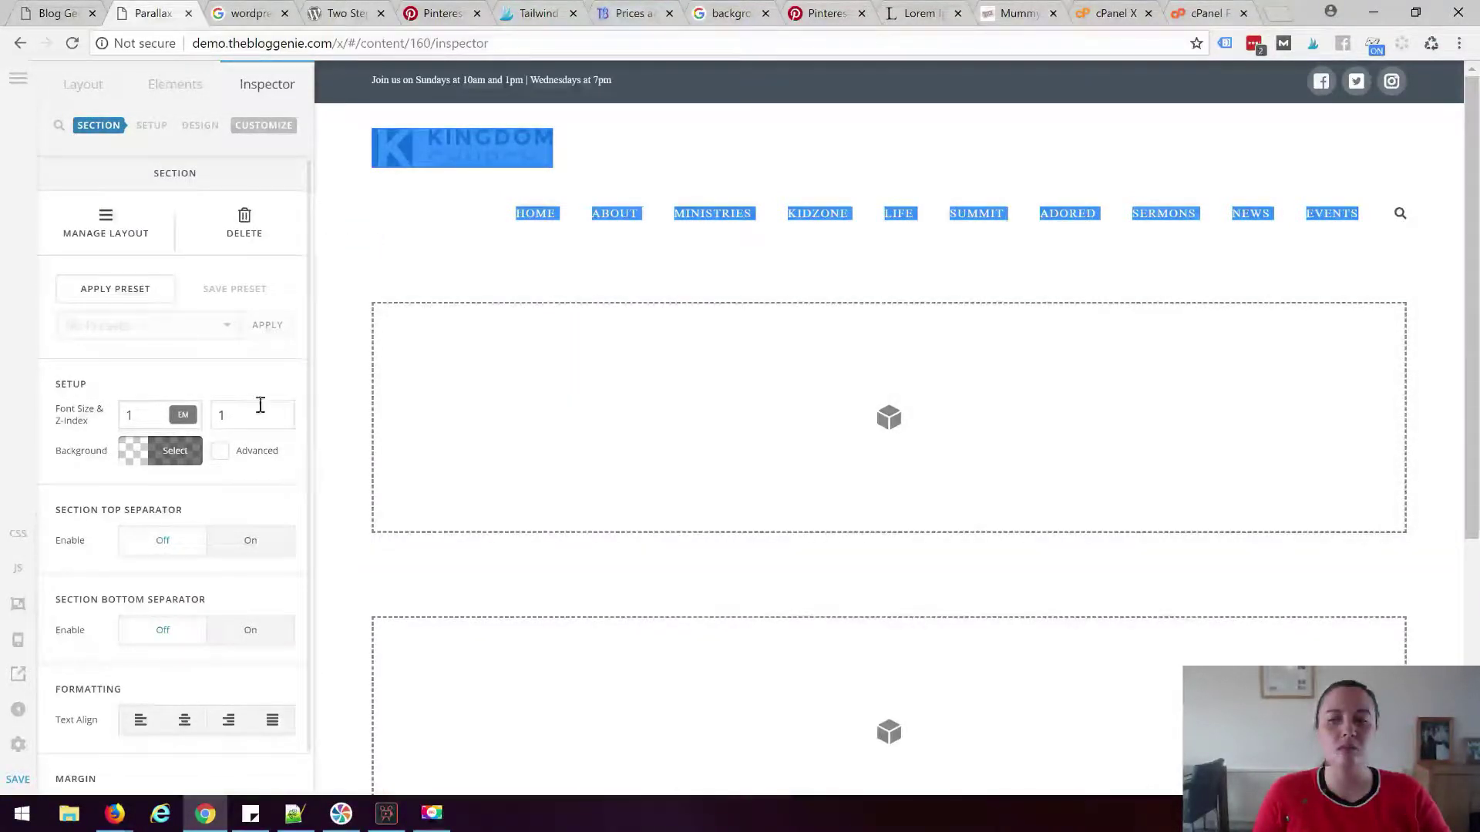
pyautogui.click(223, 458)
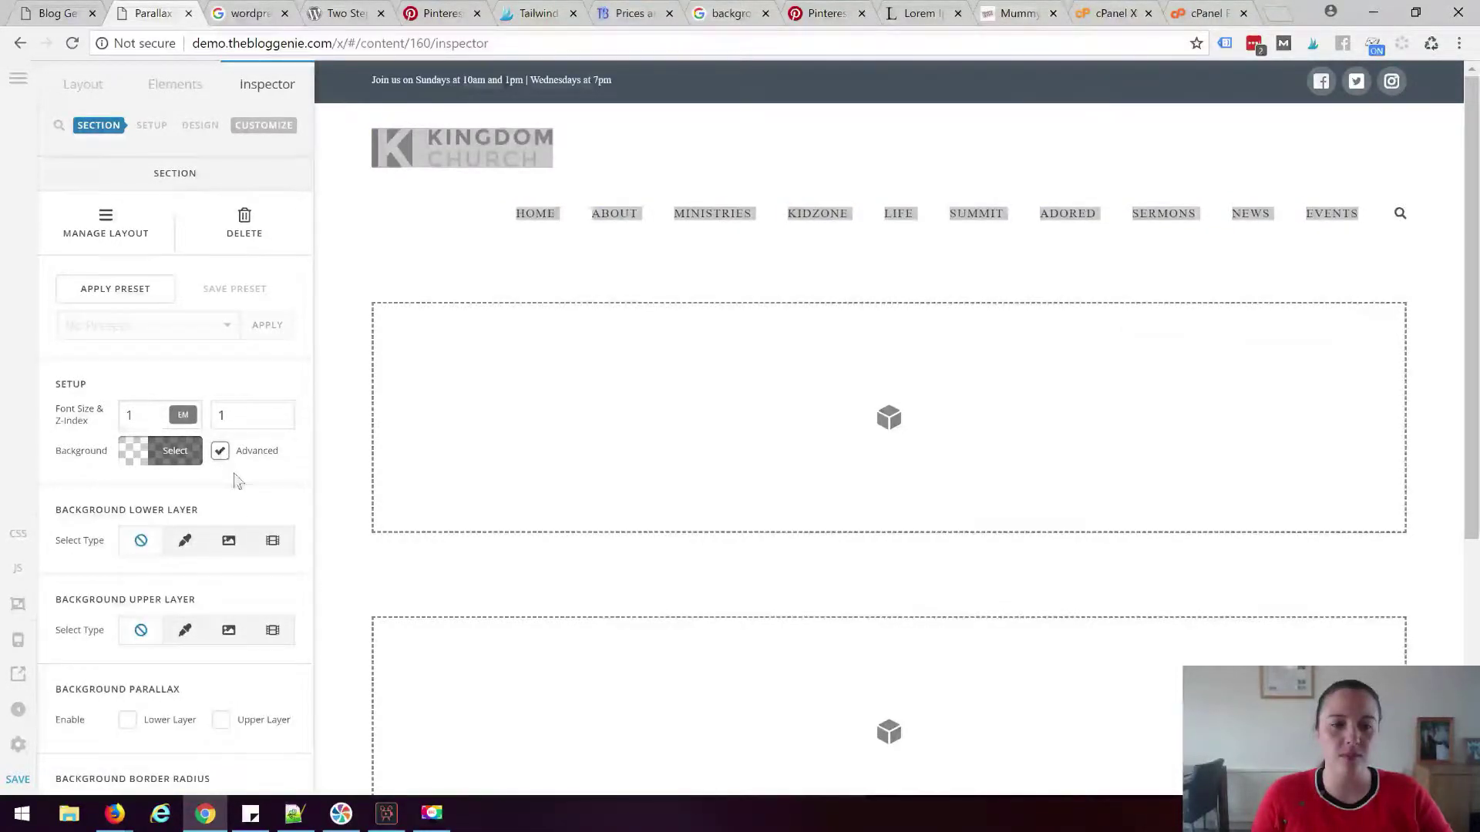
pyautogui.click(229, 540)
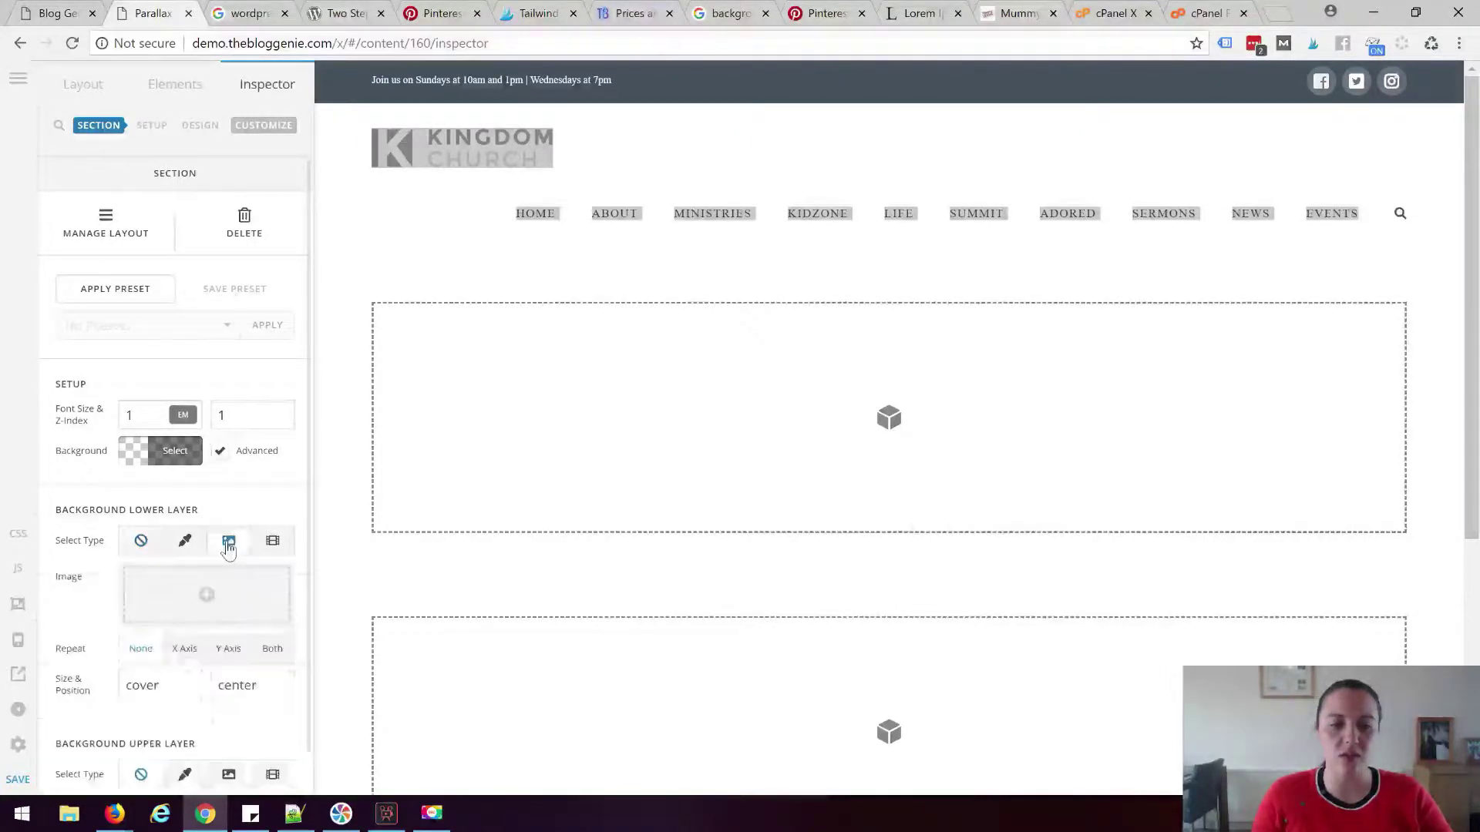
pyautogui.click(206, 595)
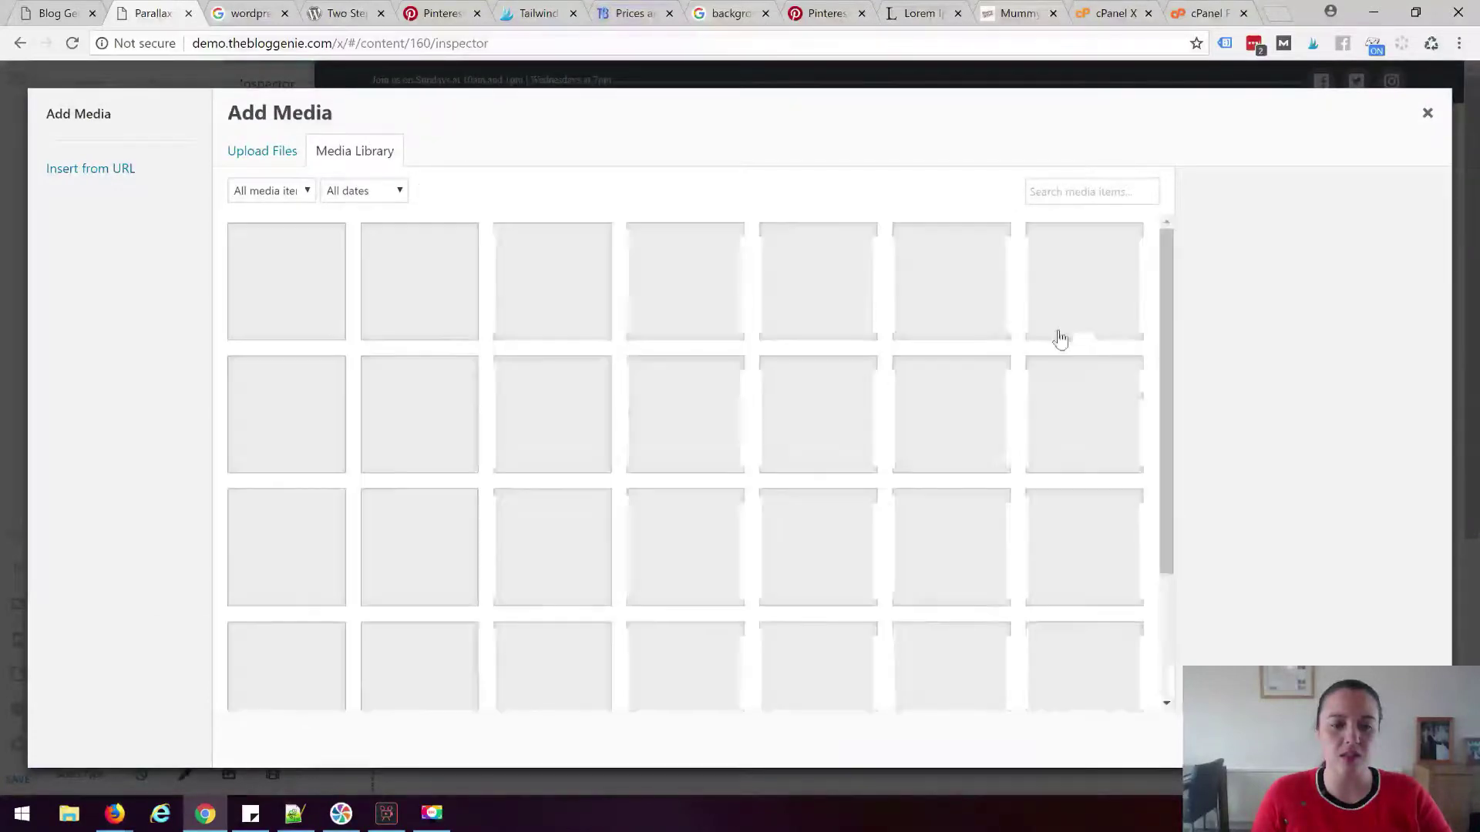
pyautogui.scroll(-3, 578, 678)
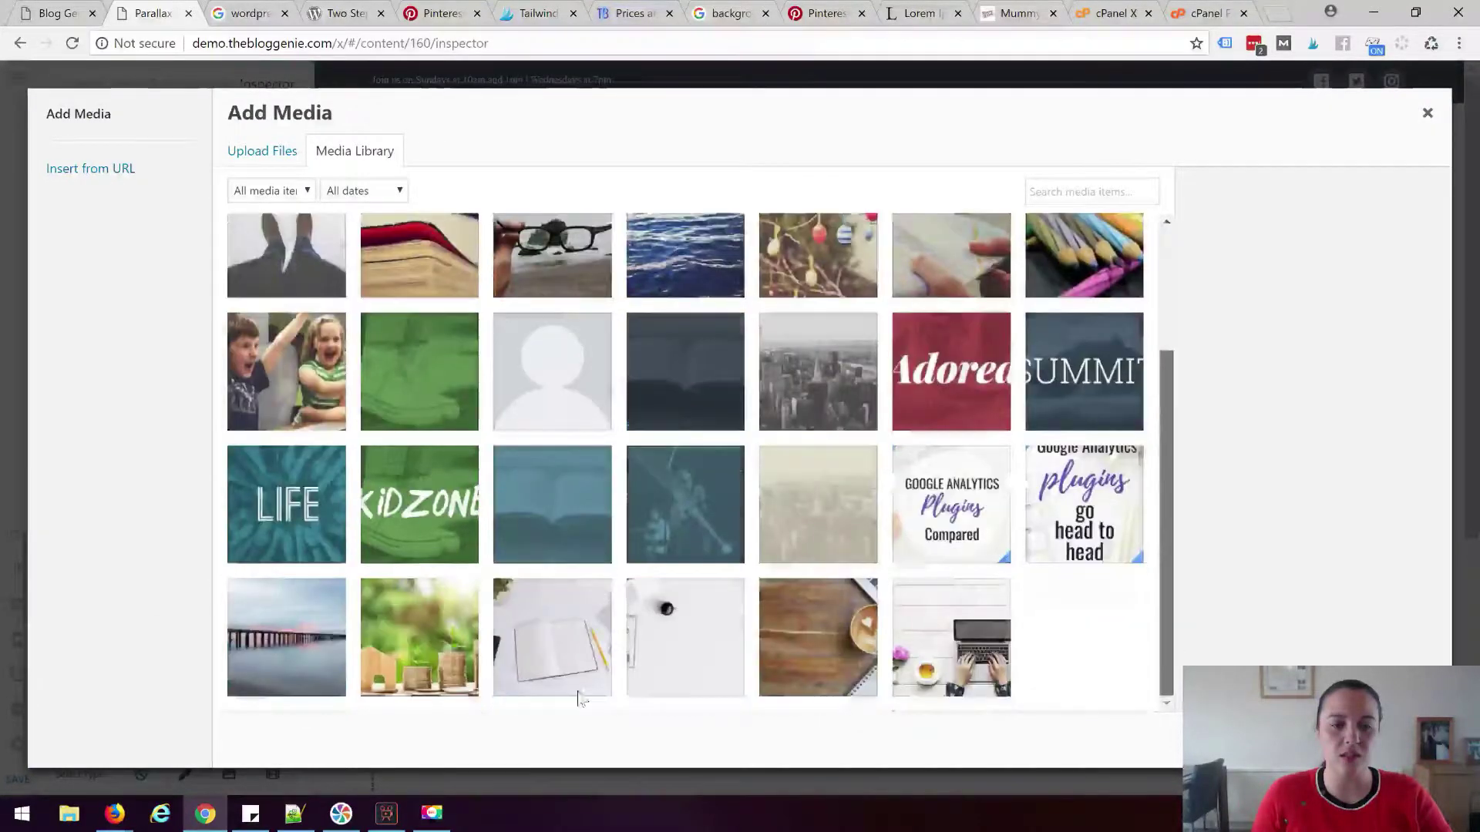
pyautogui.click(258, 692)
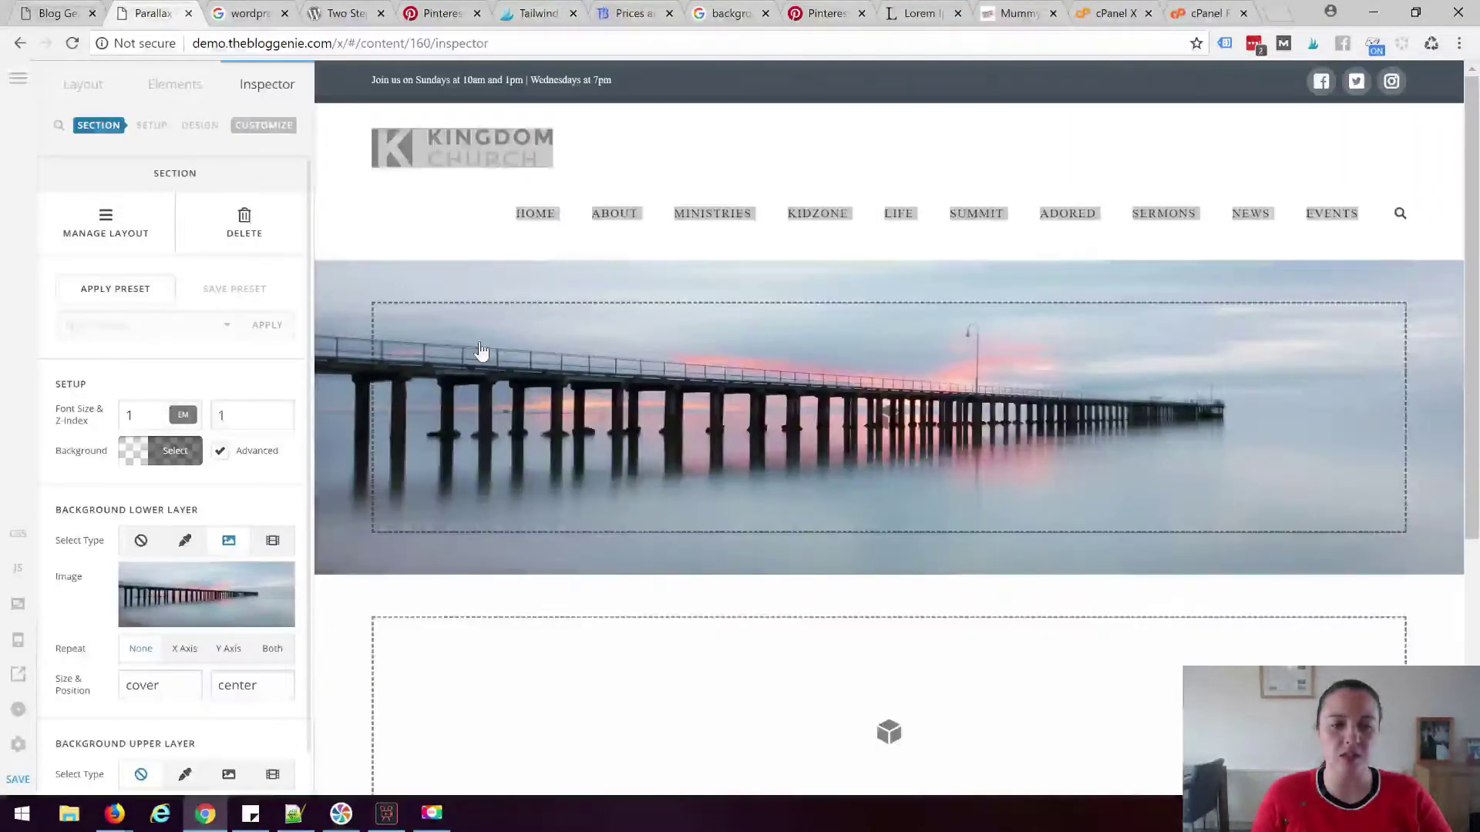
pyautogui.click(261, 126)
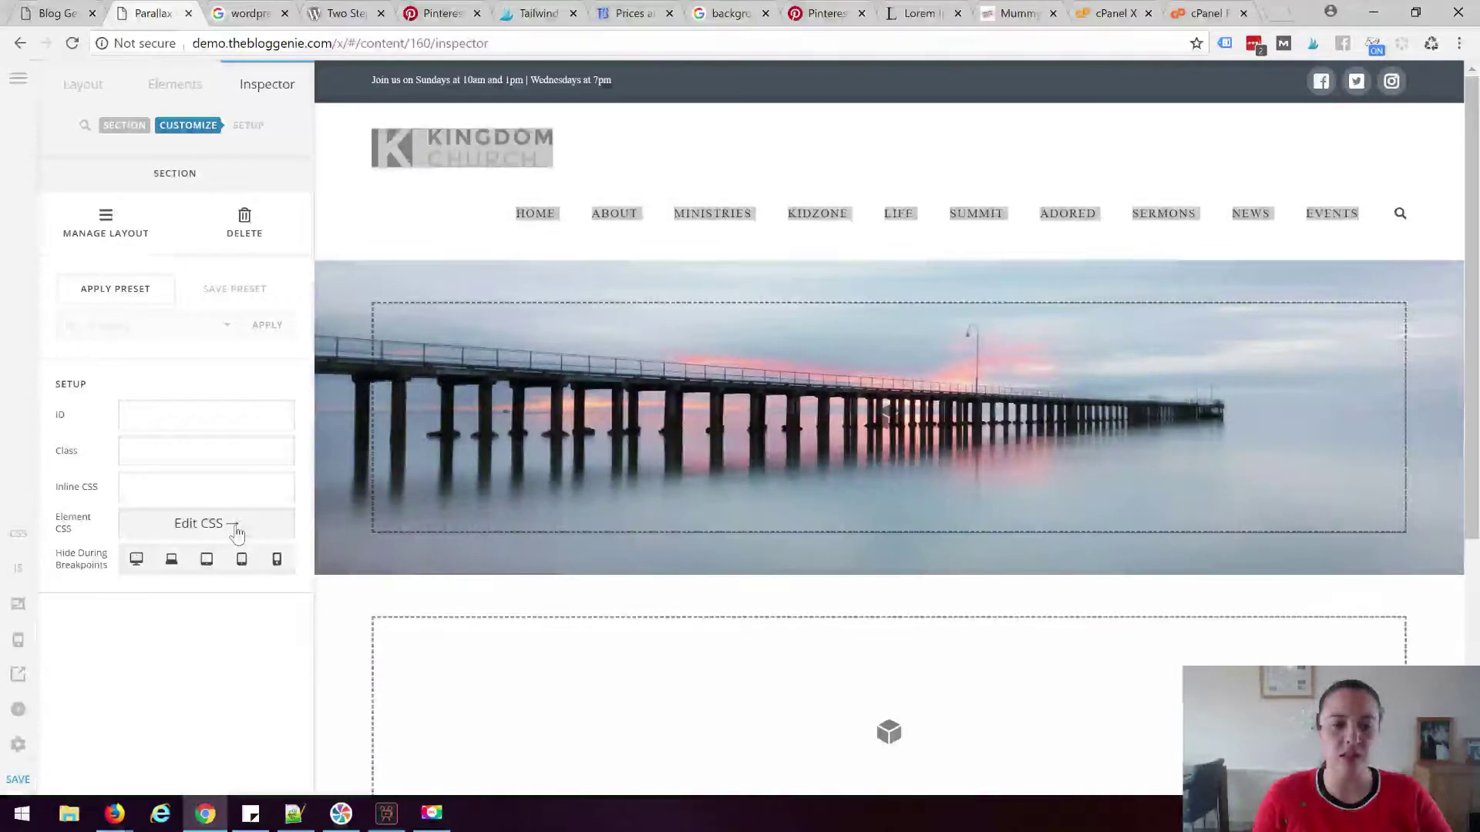
# - Paste '.x-bg-layer-lower-image { background-attachment: fixed; }' into Section 1's Element CSS
pyautogui.click(152, 530)
pyautogui.rightClick(71, 112)
pyautogui.click(120, 252)
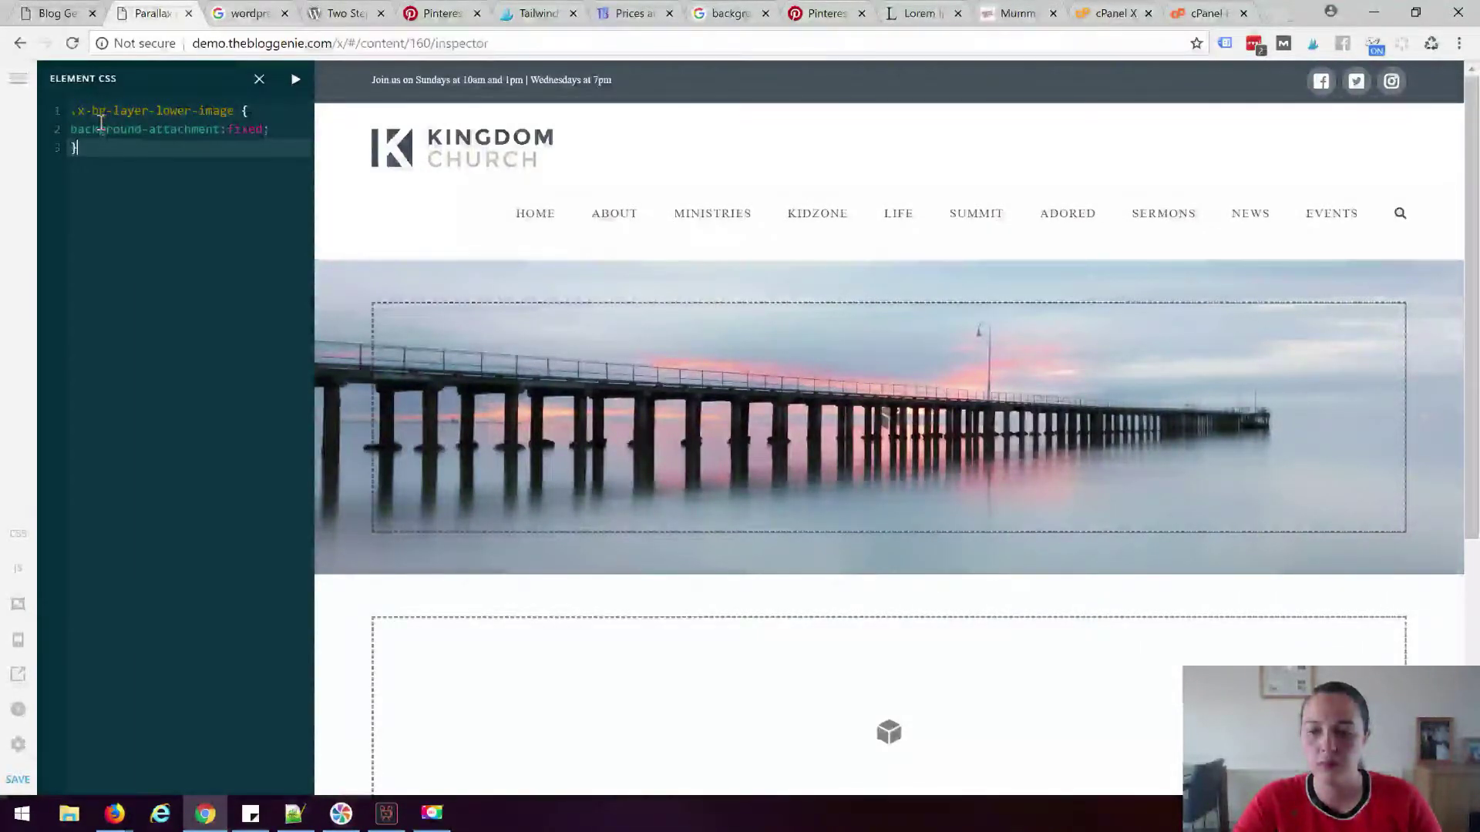
pyautogui.click(257, 128)
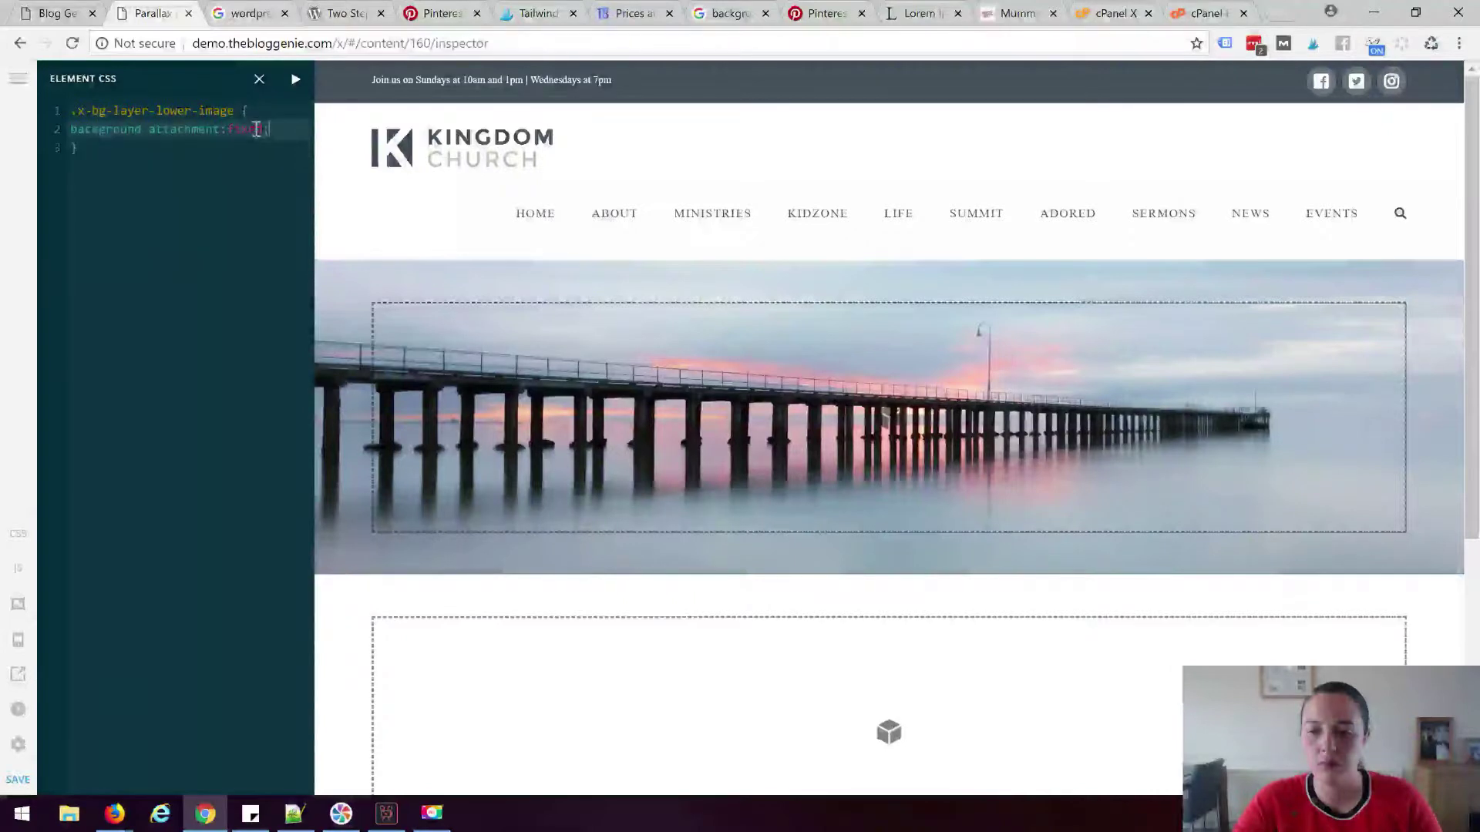
pyautogui.moveTo(266, 129); pyautogui.dragTo(70, 128)
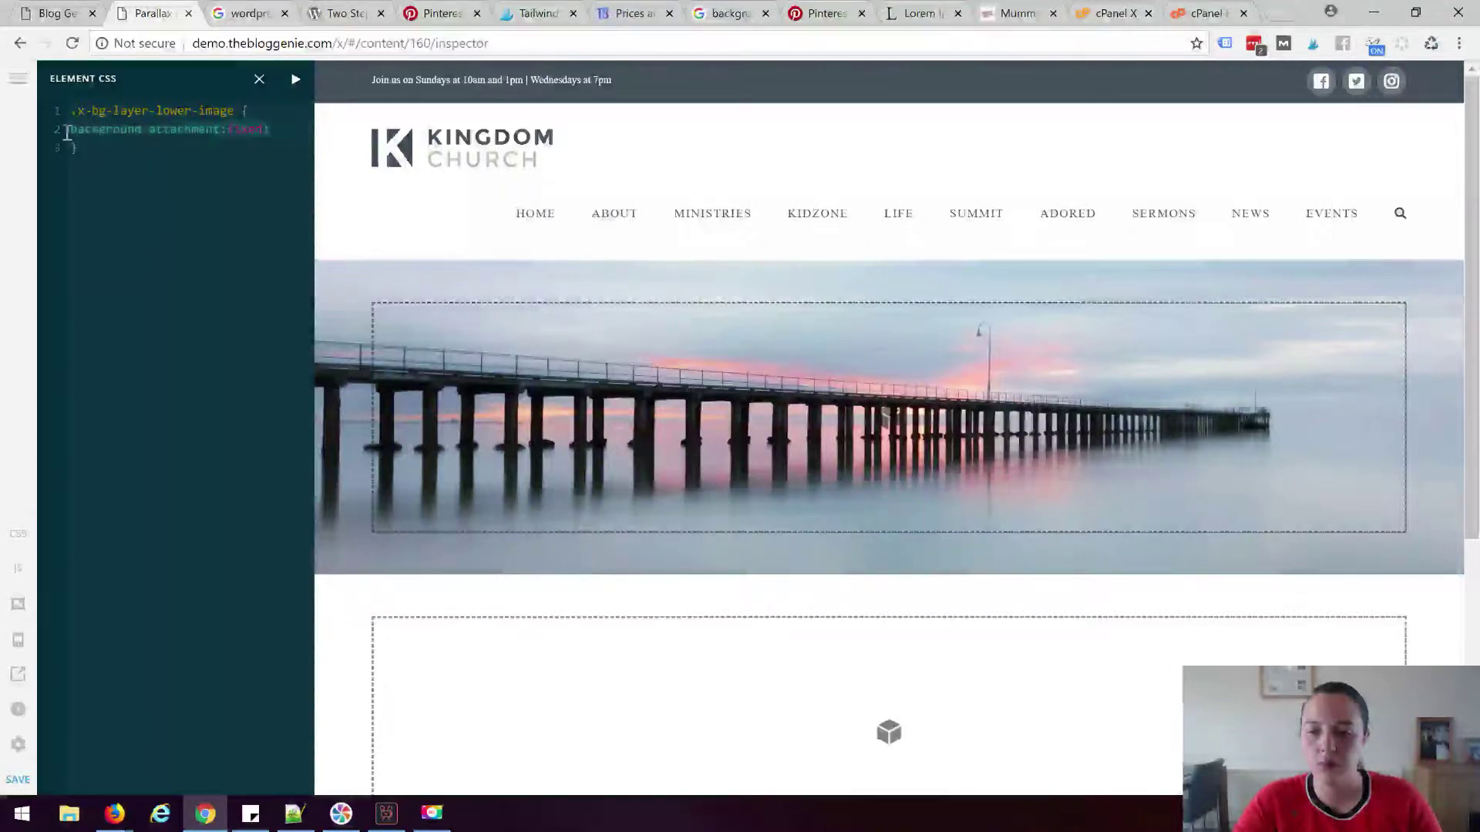
pyautogui.click(108, 173)
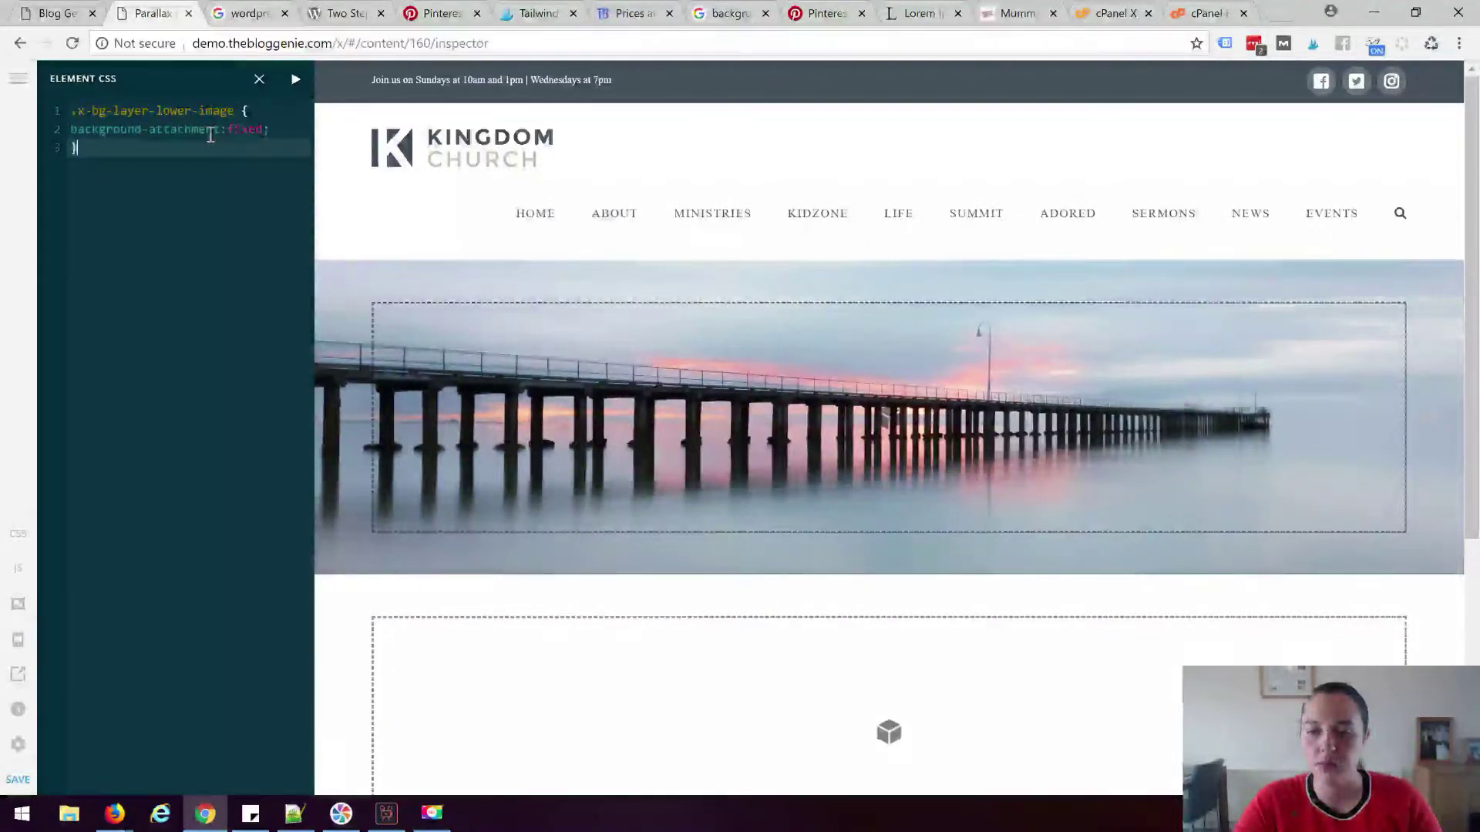
pyautogui.click(237, 129)
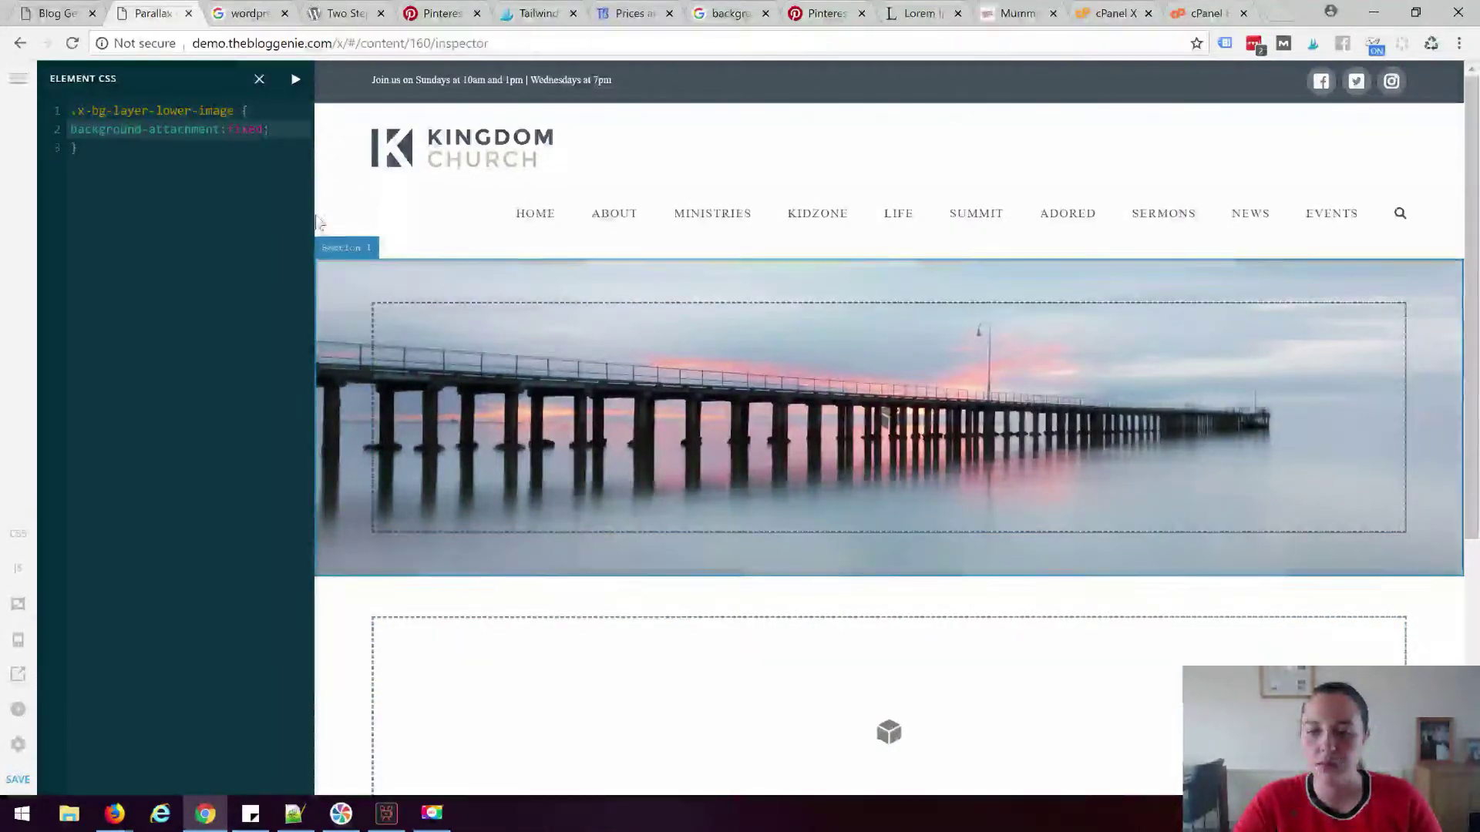
pyautogui.click(259, 82)
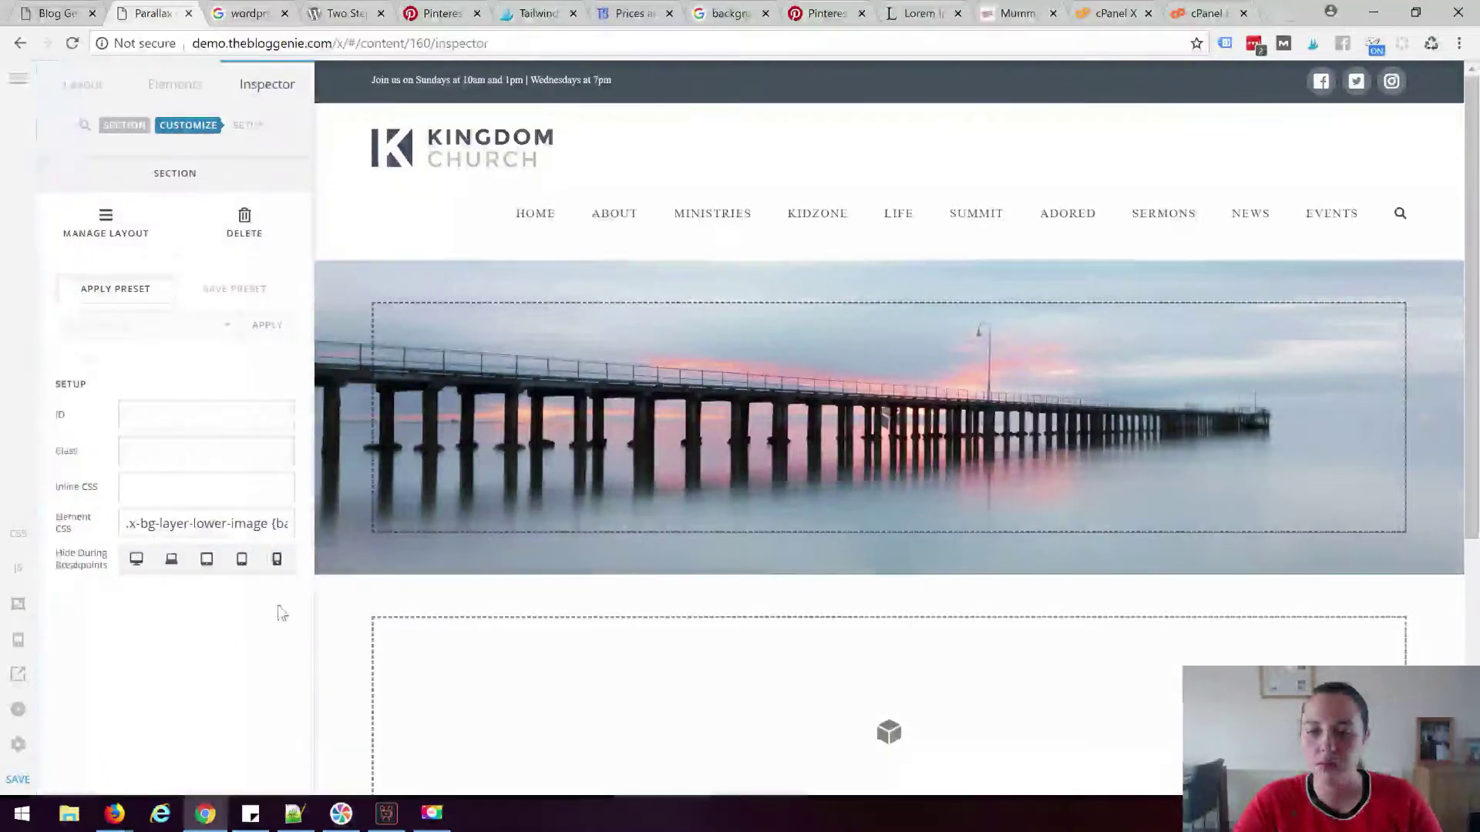
# - Give Section 1 inline CSS min-height:800px and save the page with Ctrl+S
pyautogui.click(171, 486)
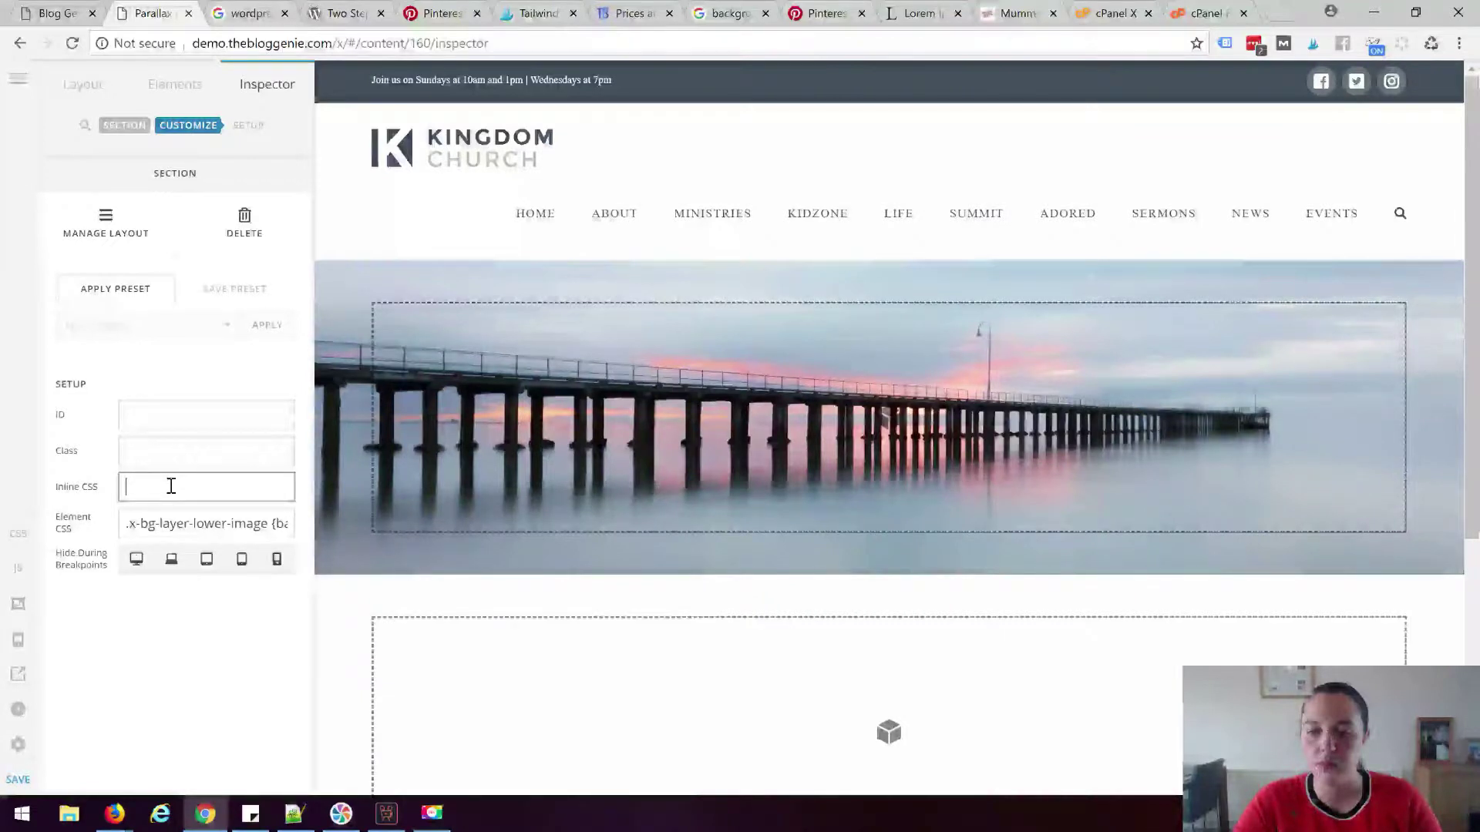
pyautogui.write('min-height')
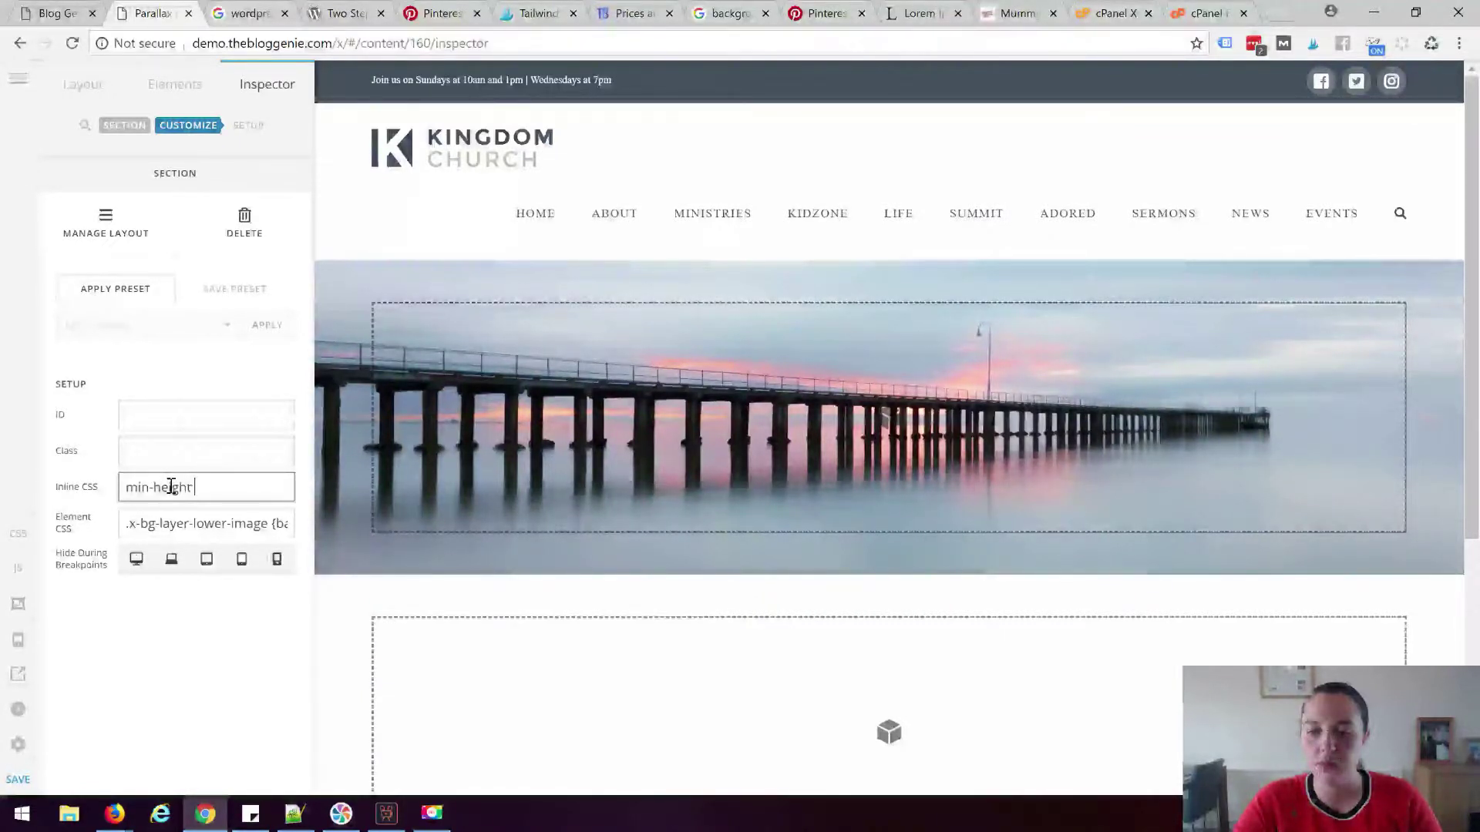
pyautogui.write(':')
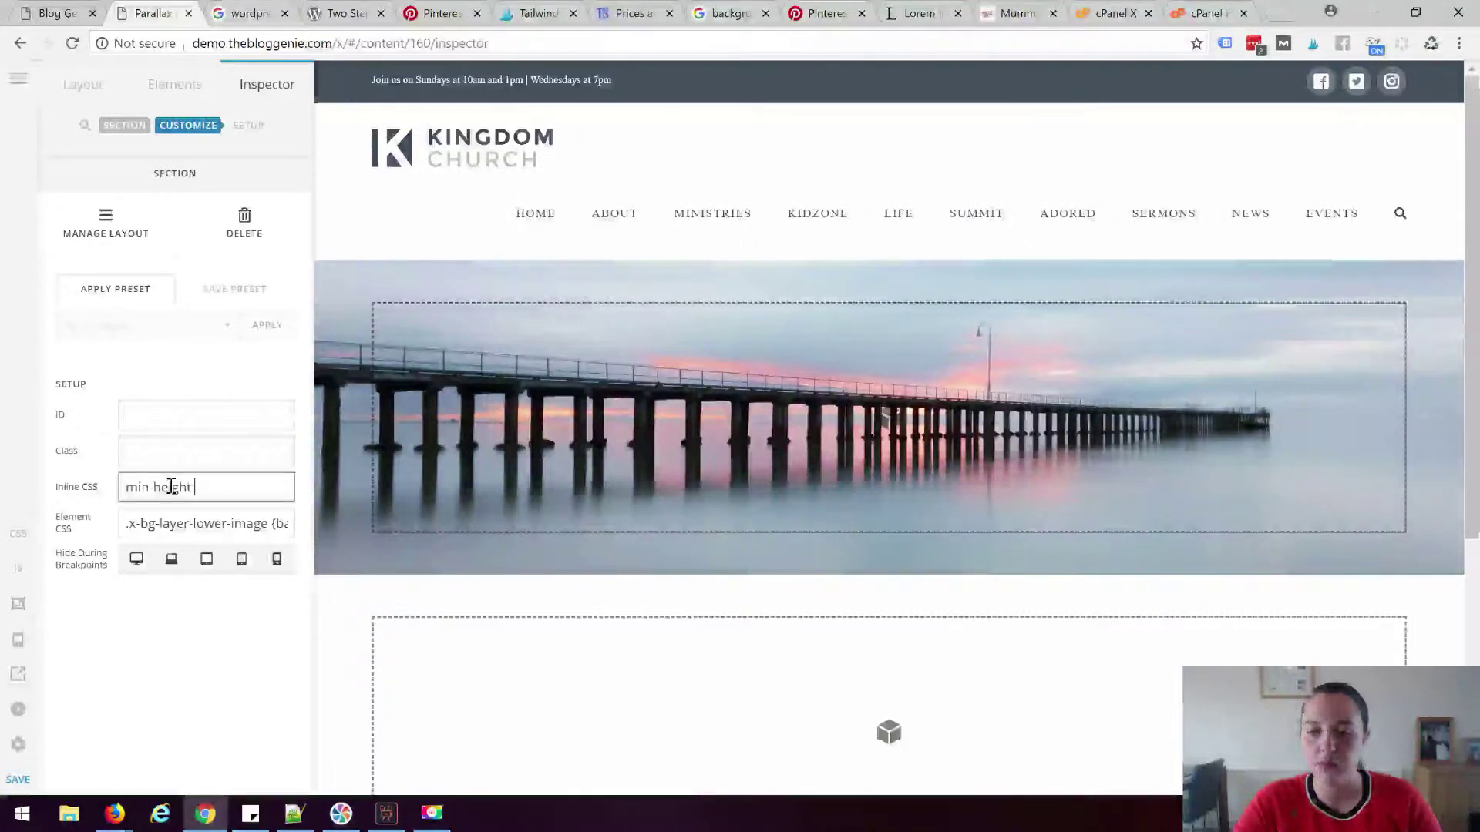
pyautogui.write('800')
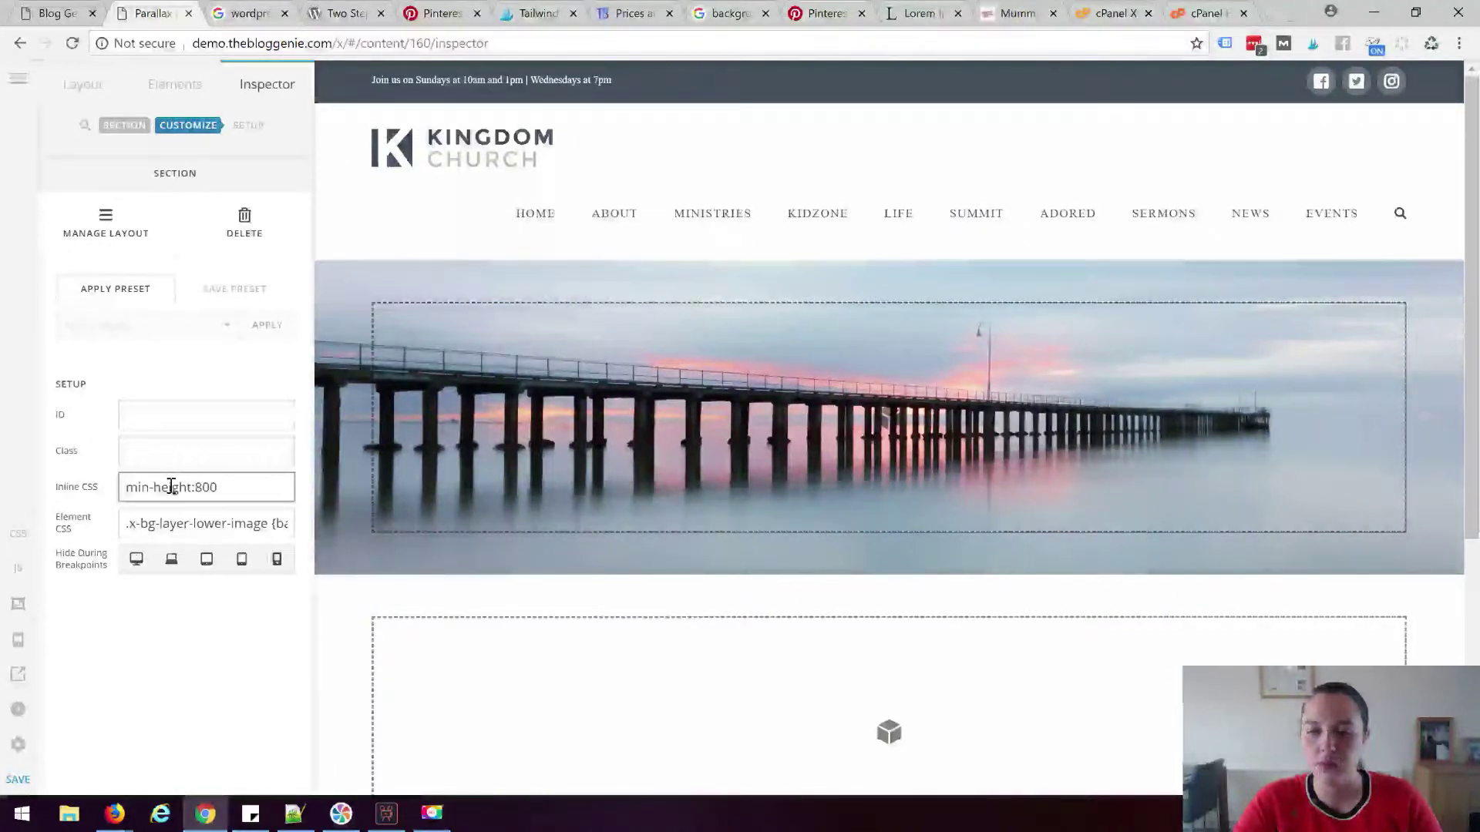
pyautogui.write('px')
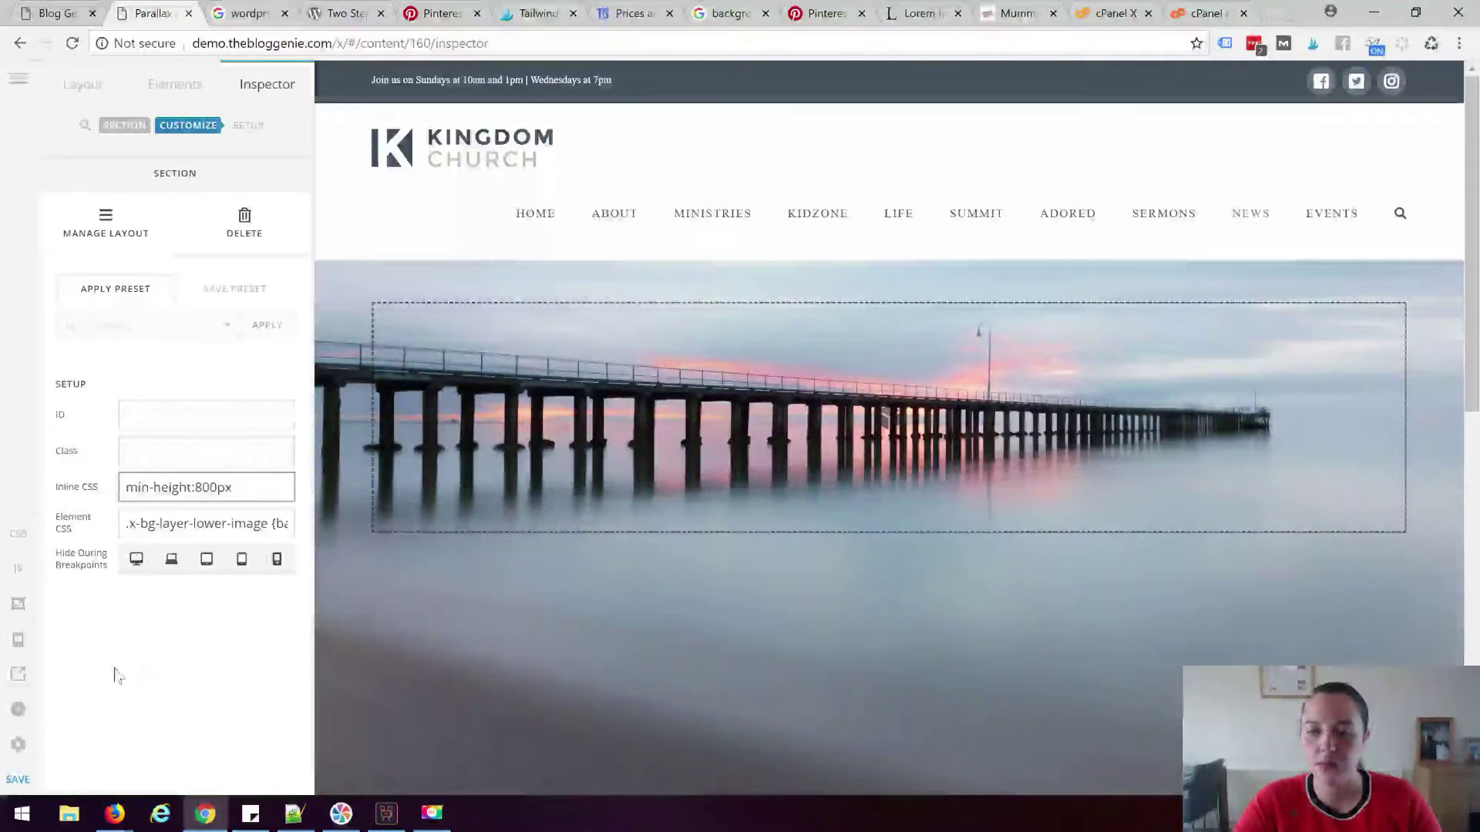
pyautogui.hotkey('ctrl', 's')
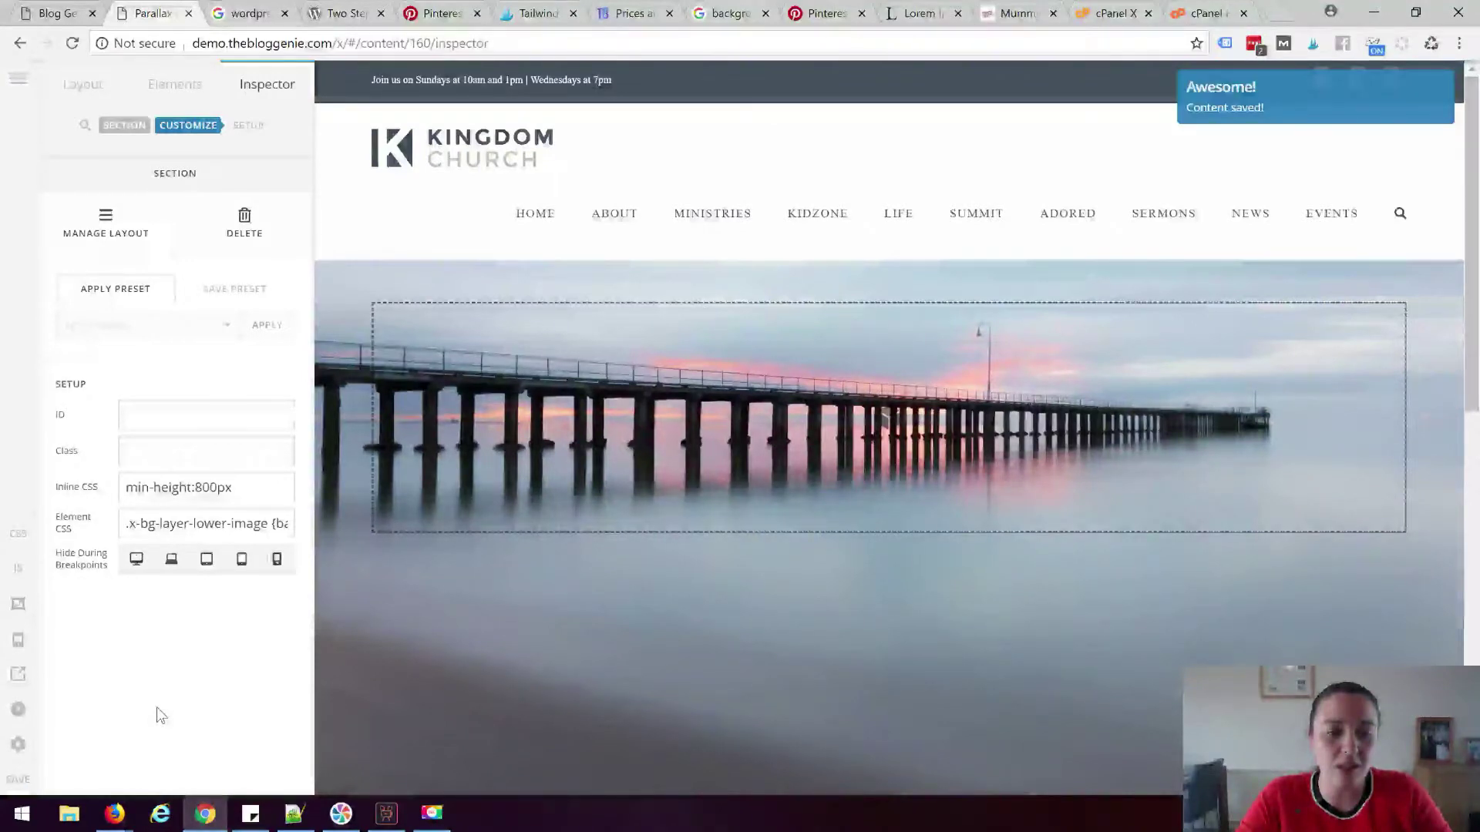
pyautogui.scroll(-8, 324, 257)
pyautogui.click(347, 241)
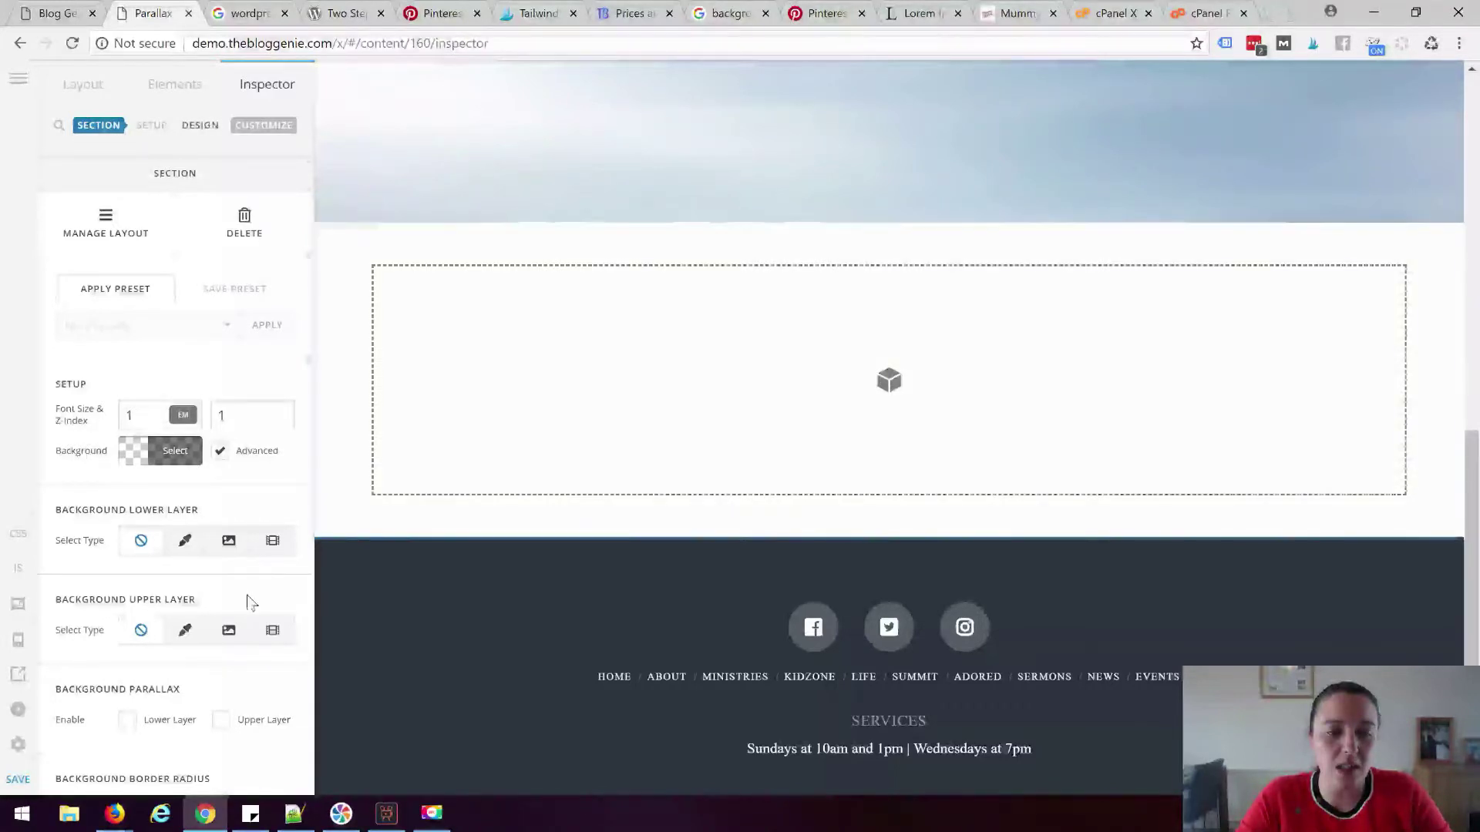
# - Set Section 2's upper background layer to the seedlings-and-coins photo with upper-layer parallax on
pyautogui.click(223, 632)
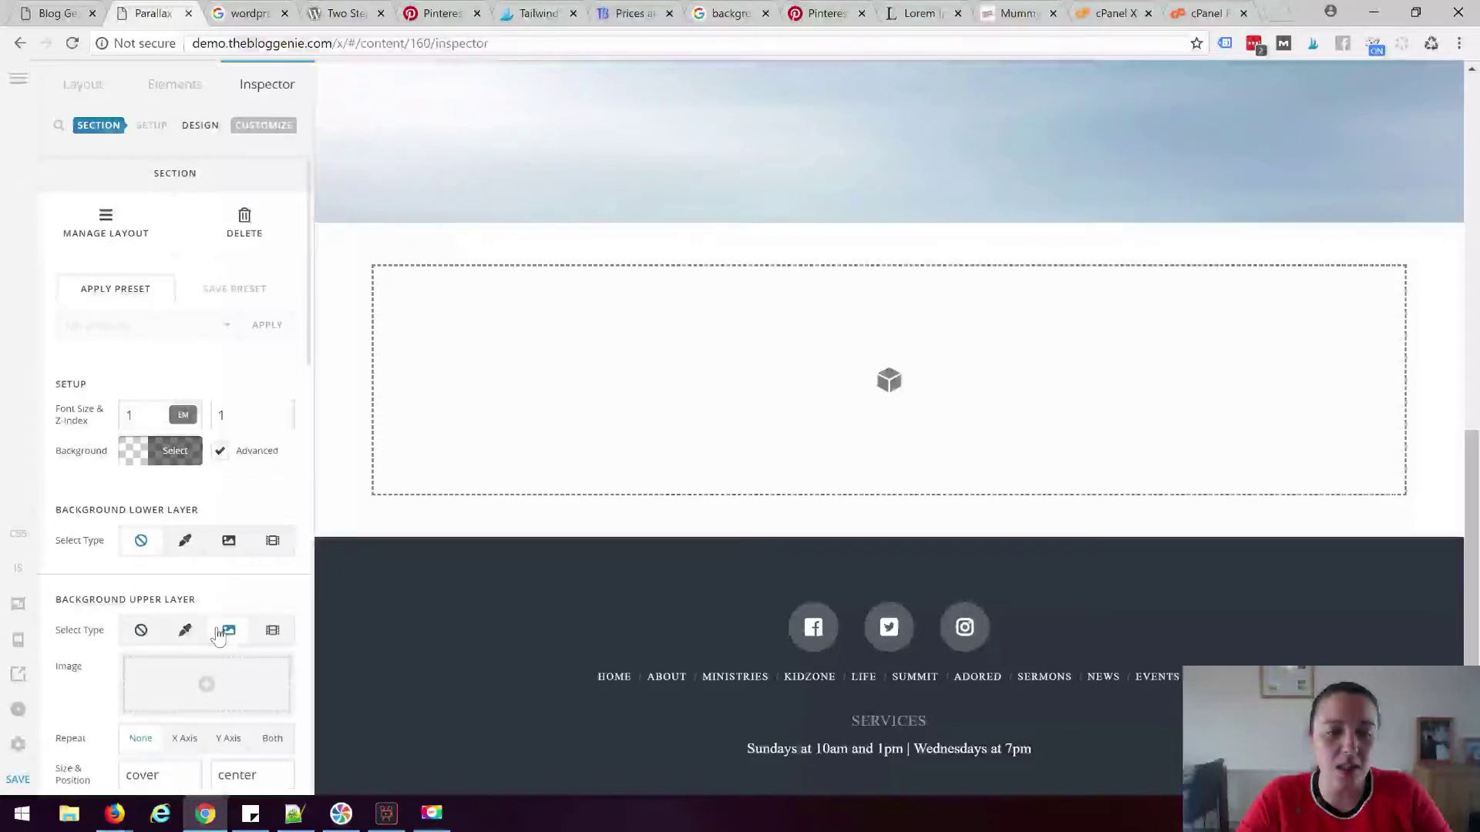
pyautogui.click(205, 689)
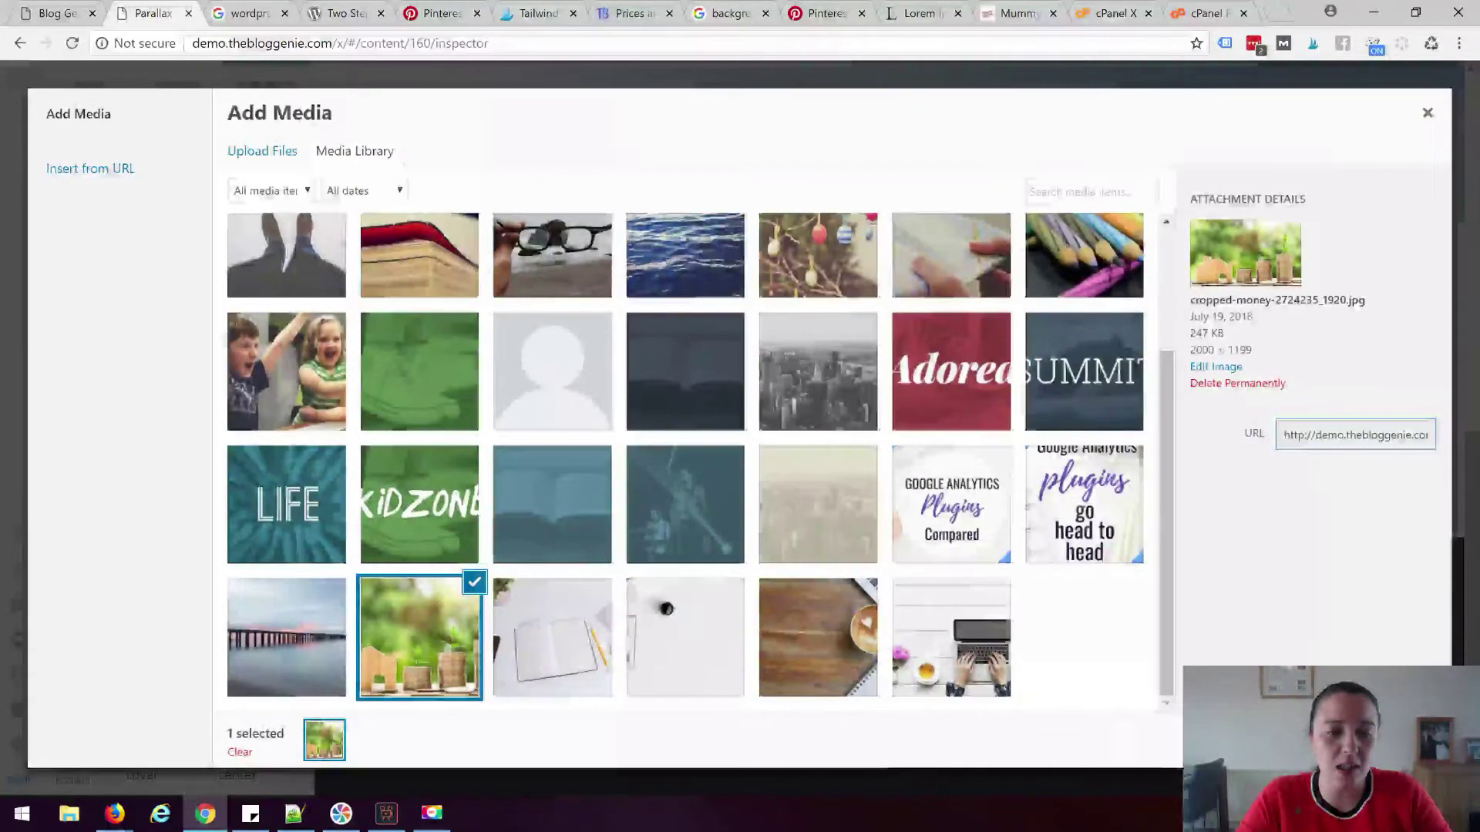
pyautogui.click(1387, 744)
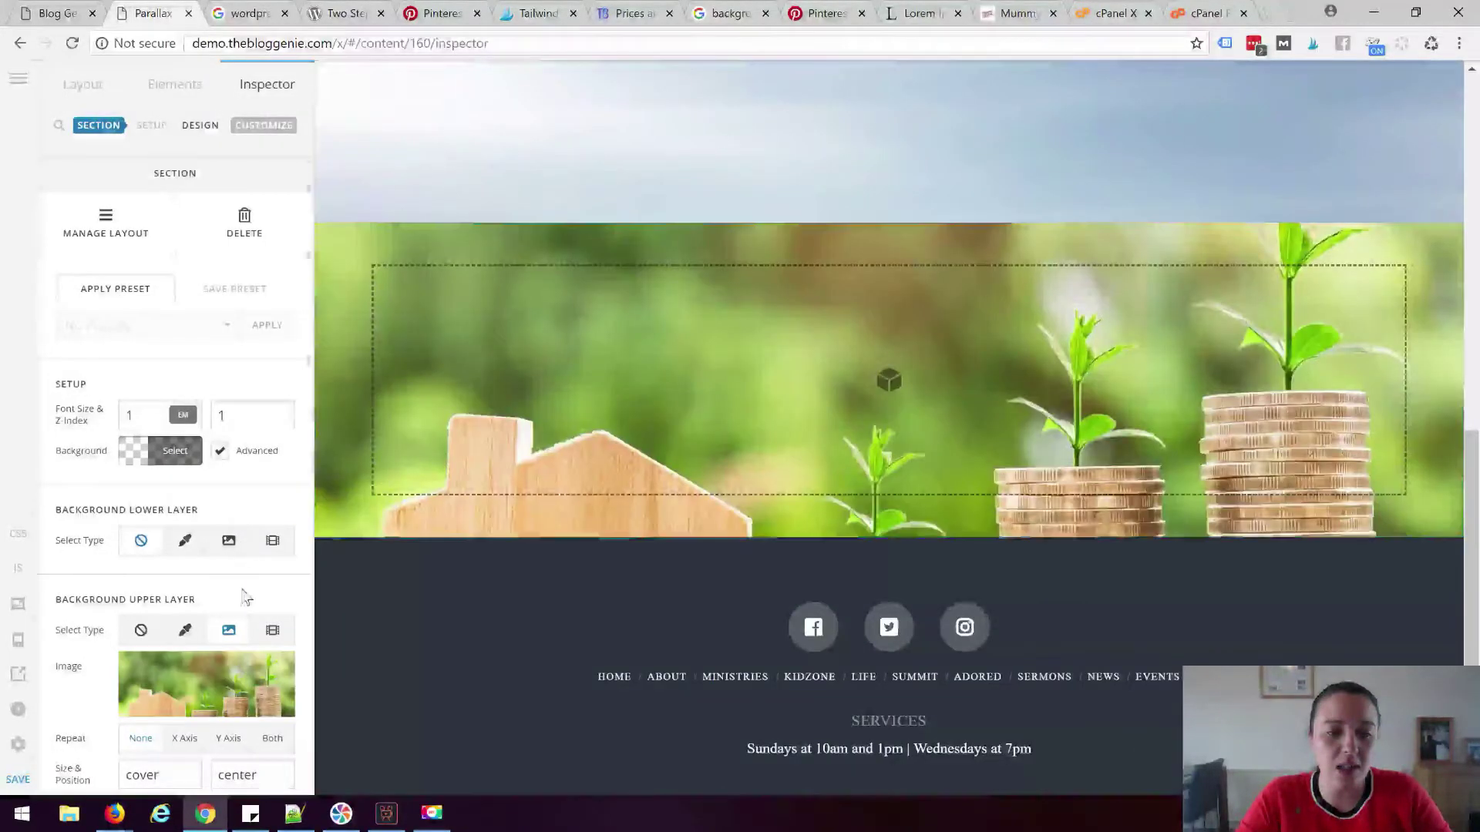
pyautogui.scroll(-10, 242, 596)
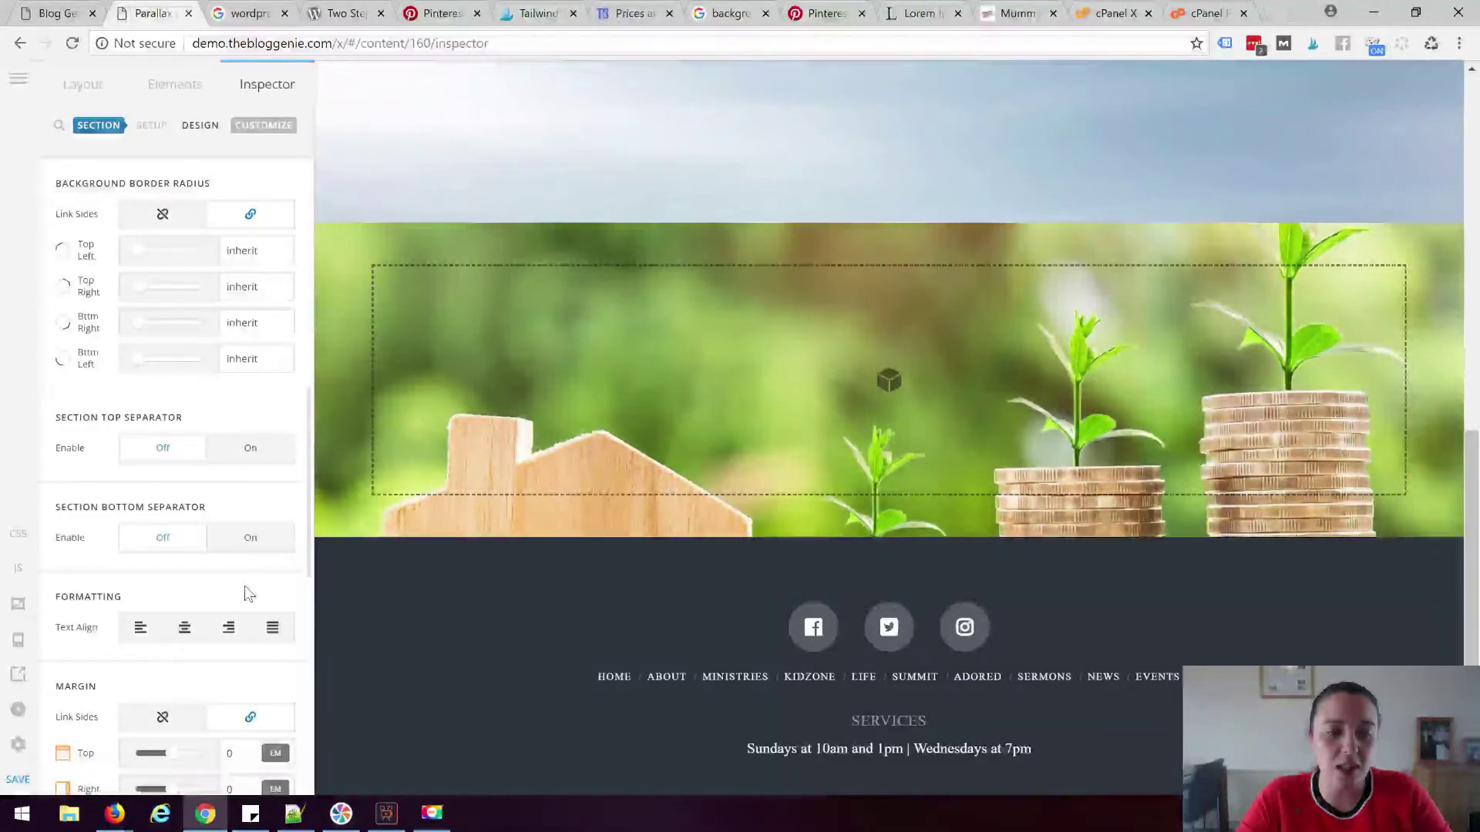
pyautogui.scroll(5, 247, 594)
pyautogui.moveTo(55, 463); pyautogui.dragTo(192, 469)
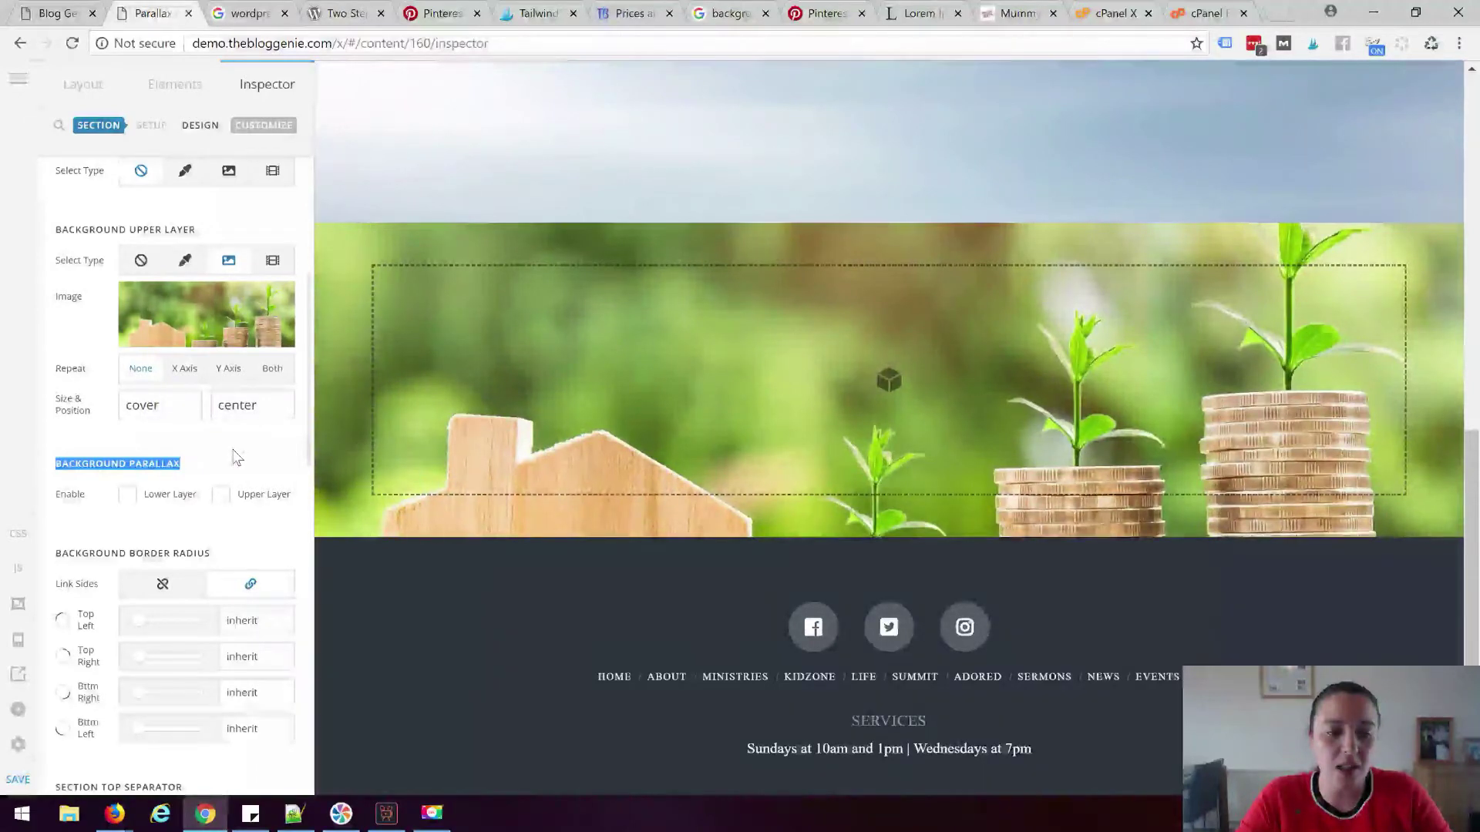
pyautogui.click(221, 494)
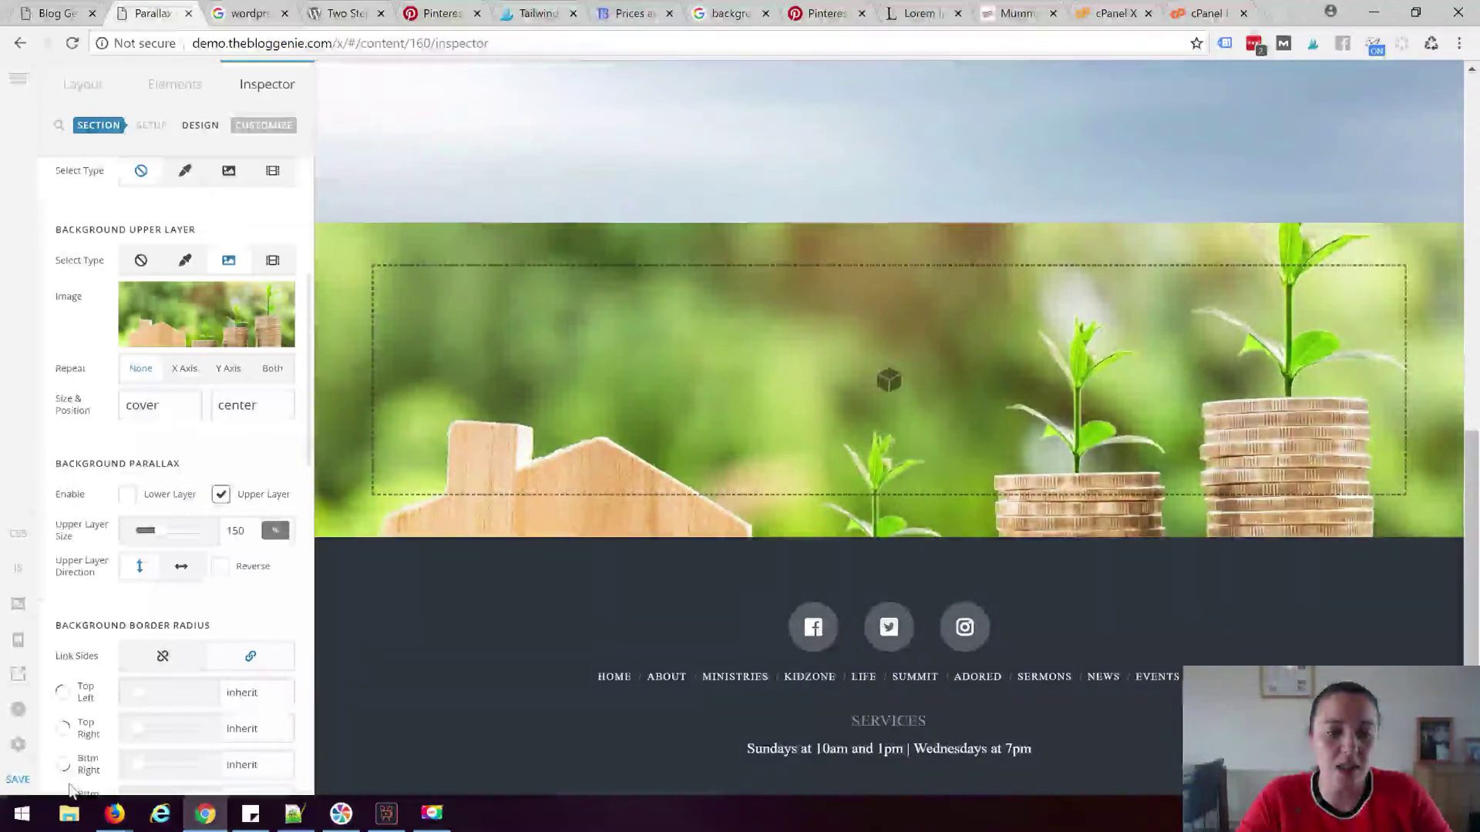
pyautogui.scroll(8, 1322, 408)
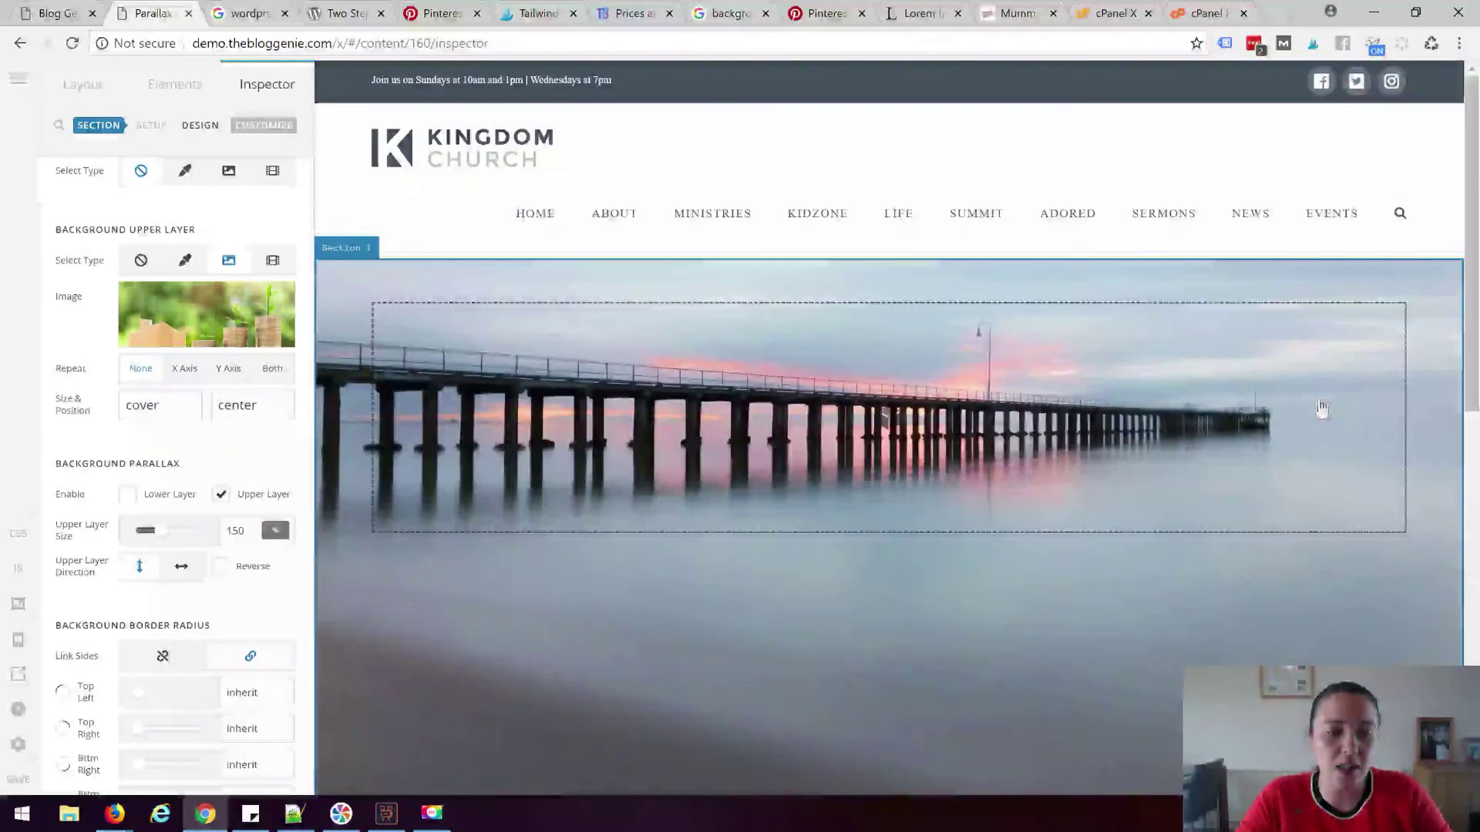
# - Set Section 3's lower background layer image to the laptop-on-white-wood photo
pyautogui.click(83, 84)
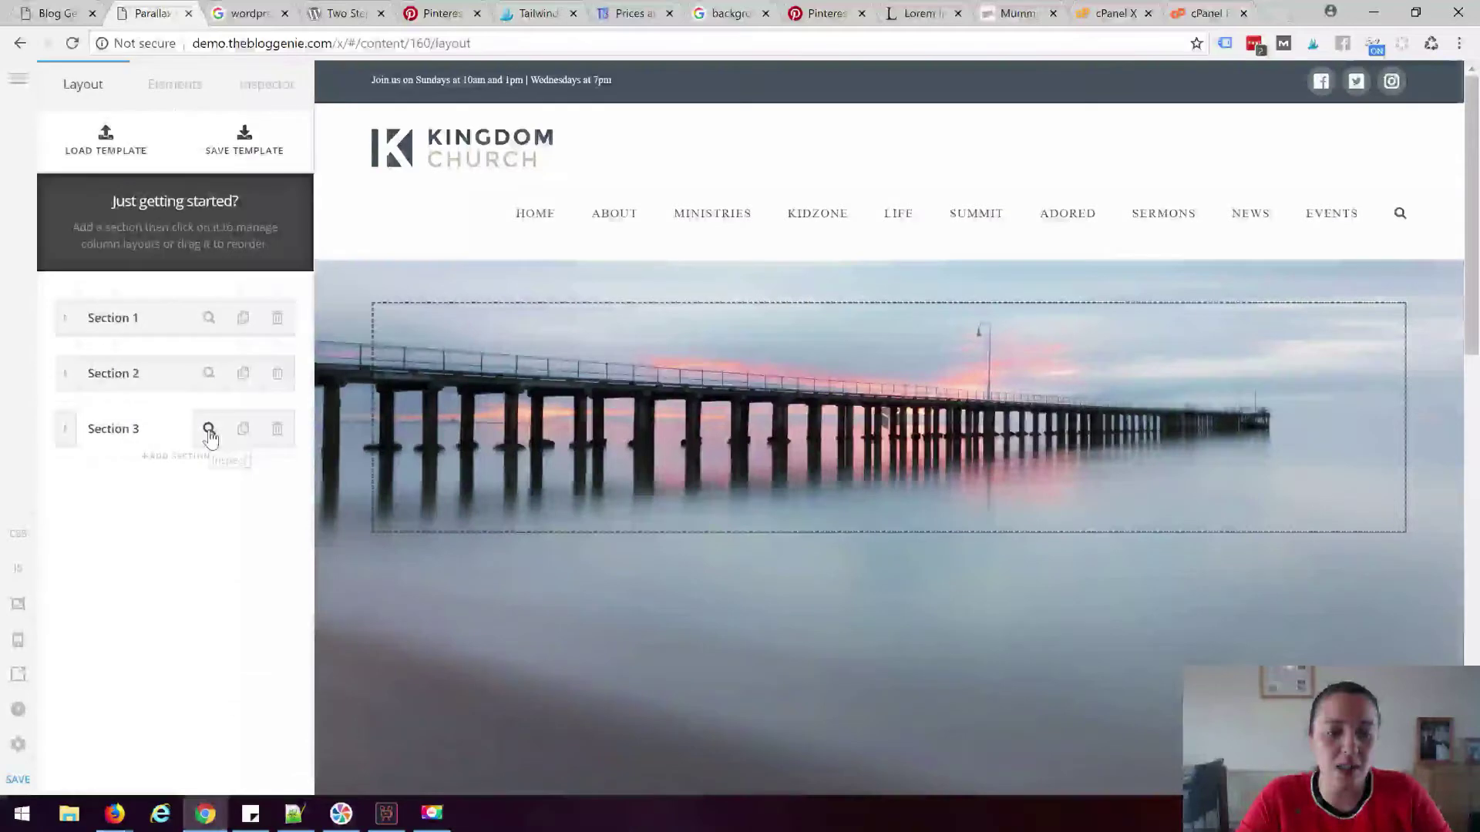
pyautogui.click(209, 432)
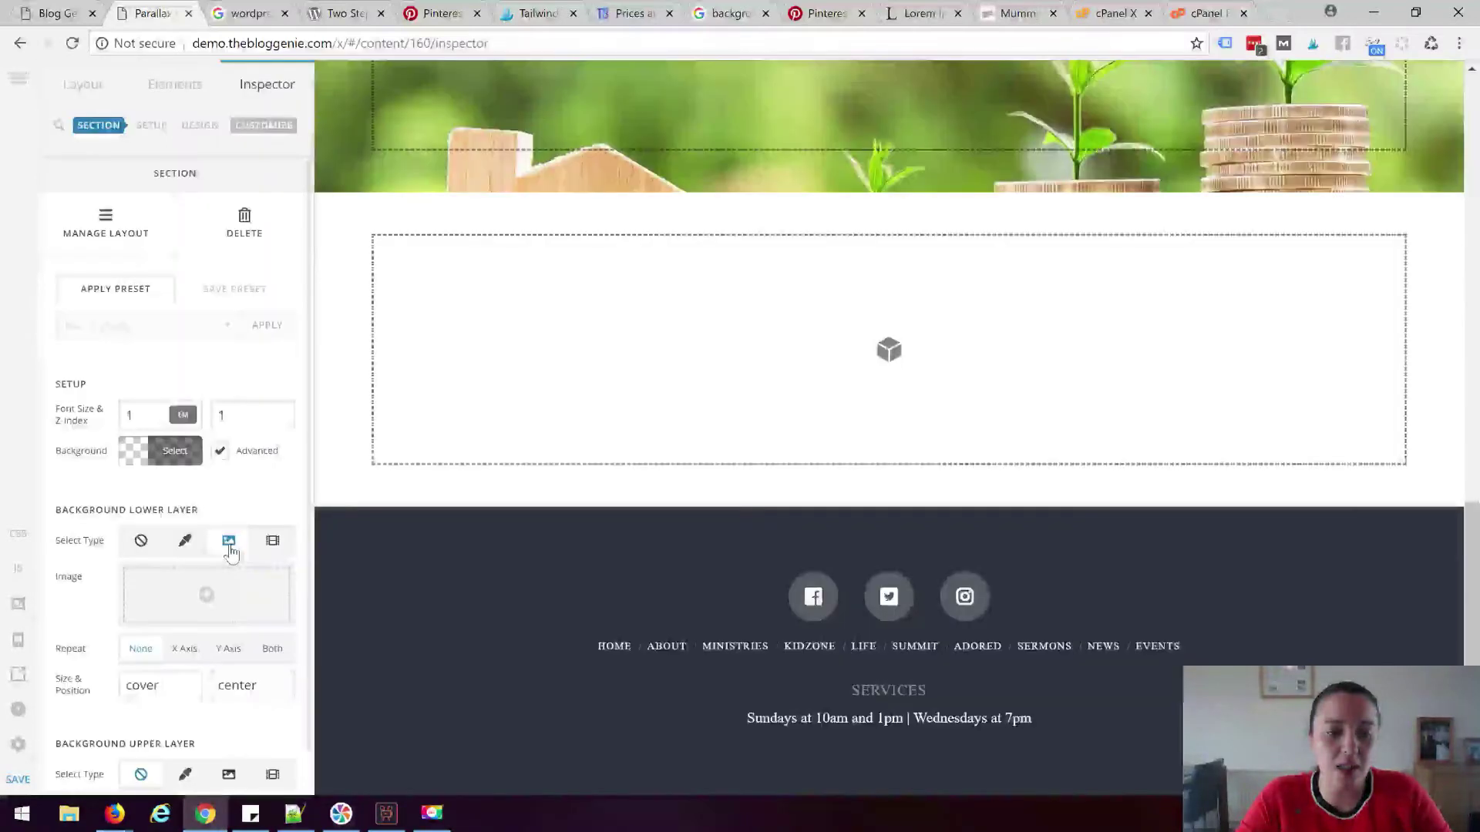
pyautogui.click(217, 595)
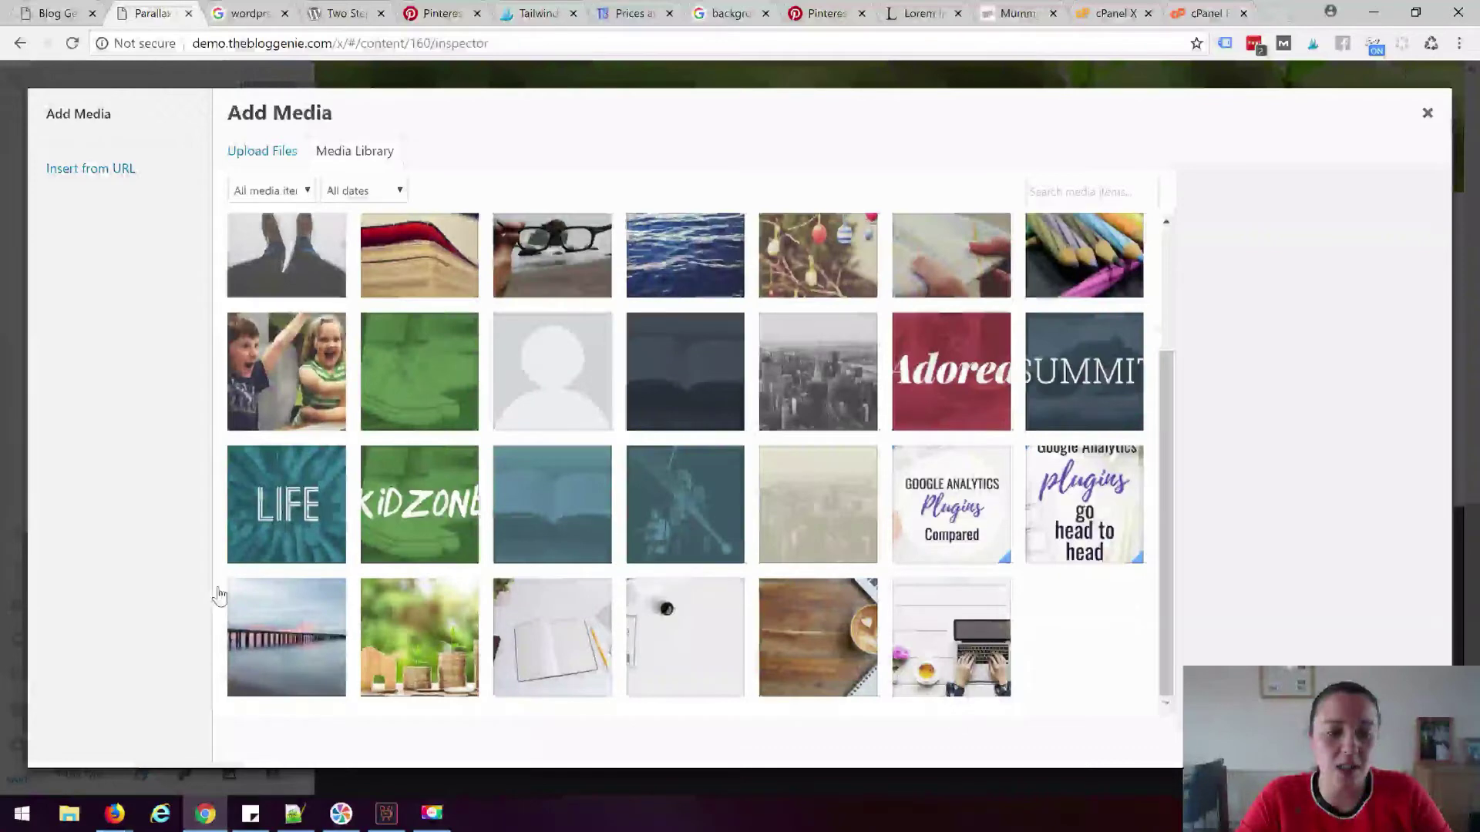
pyautogui.click(951, 637)
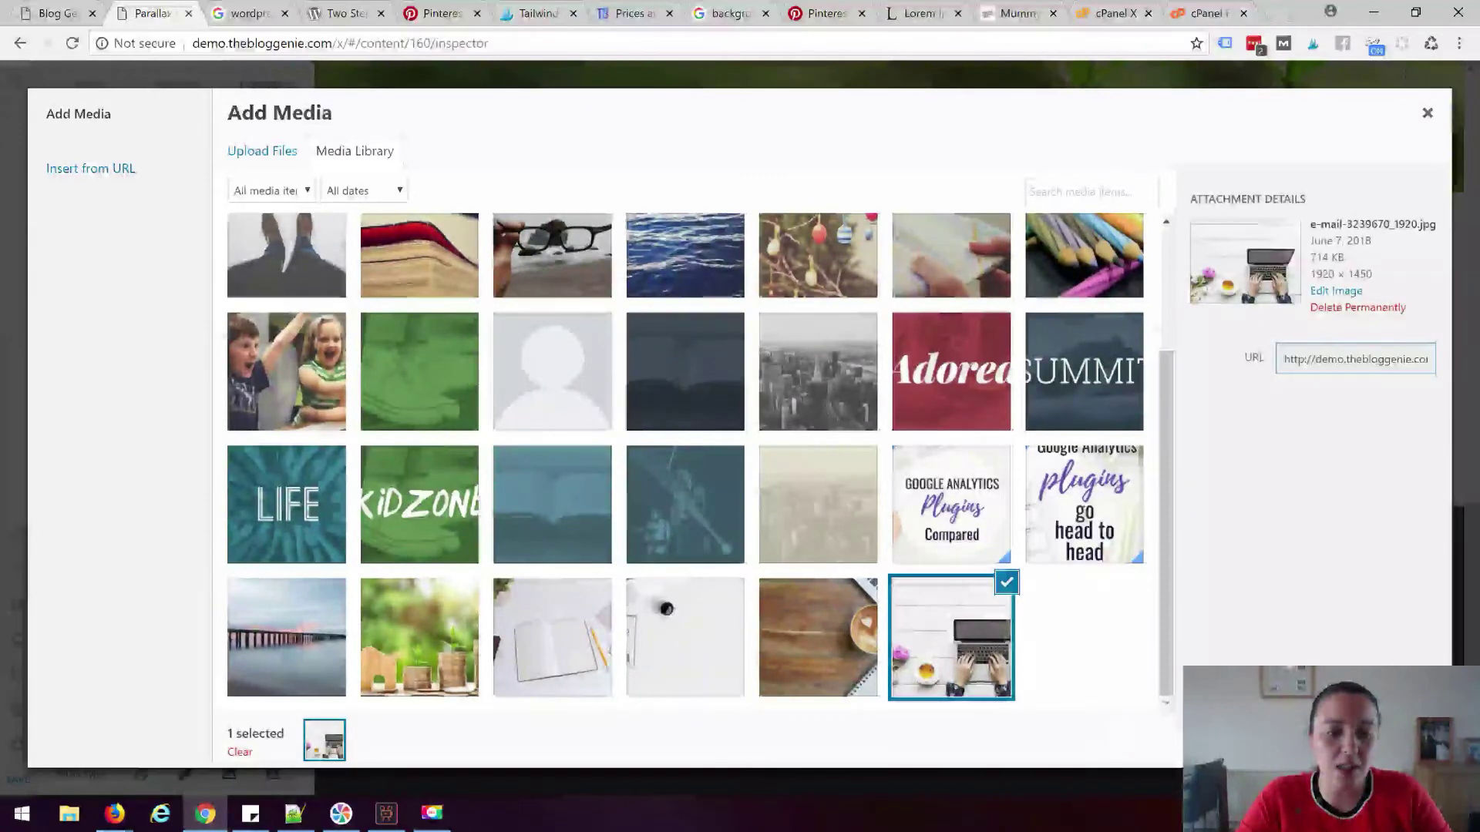
pyautogui.click(1388, 744)
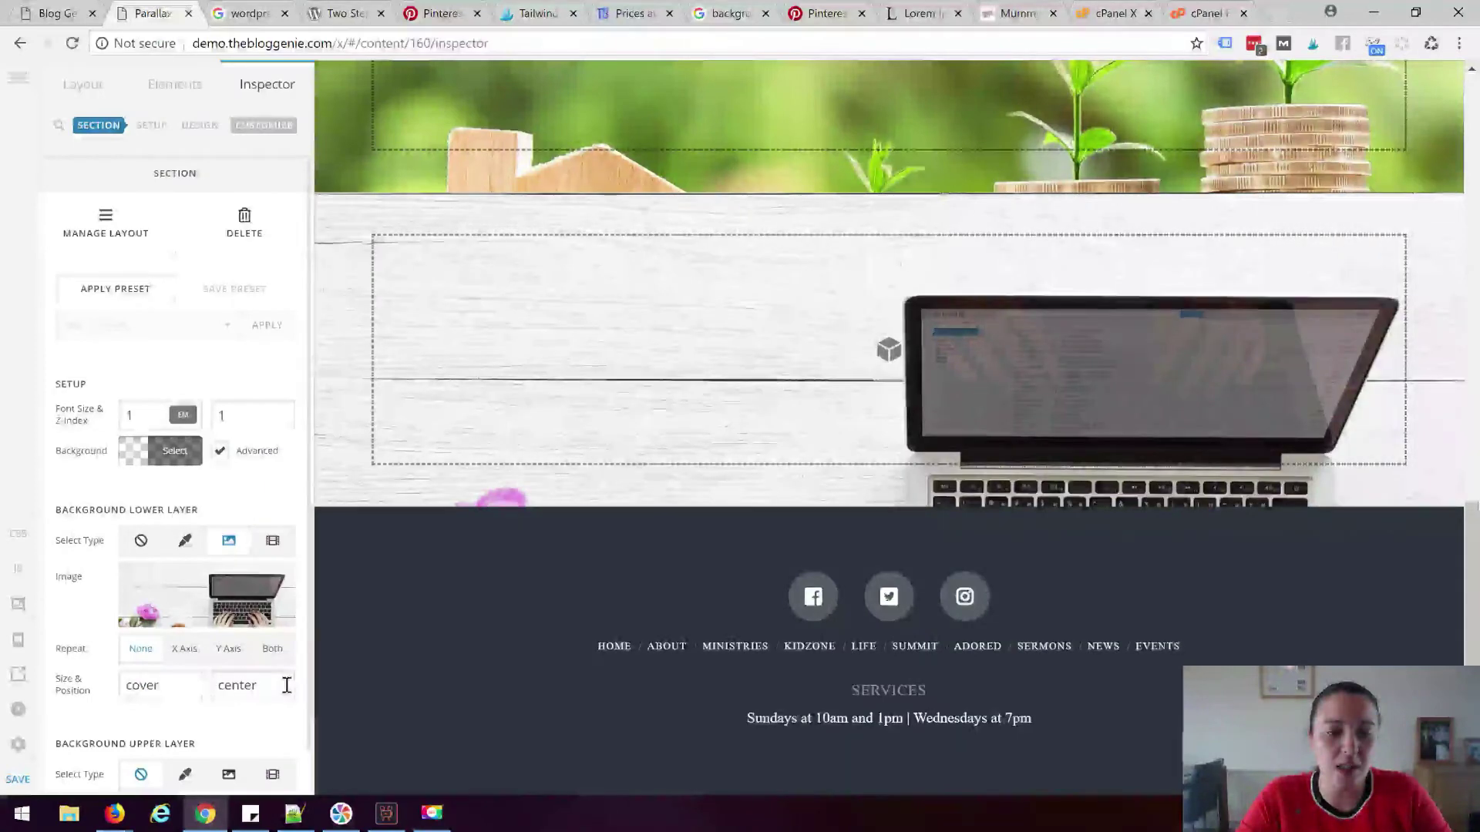
# - Paste the background-attachment: fixed rule for .x-bg-layer-lower-image into Section 3's Element CSS
pyautogui.click(265, 125)
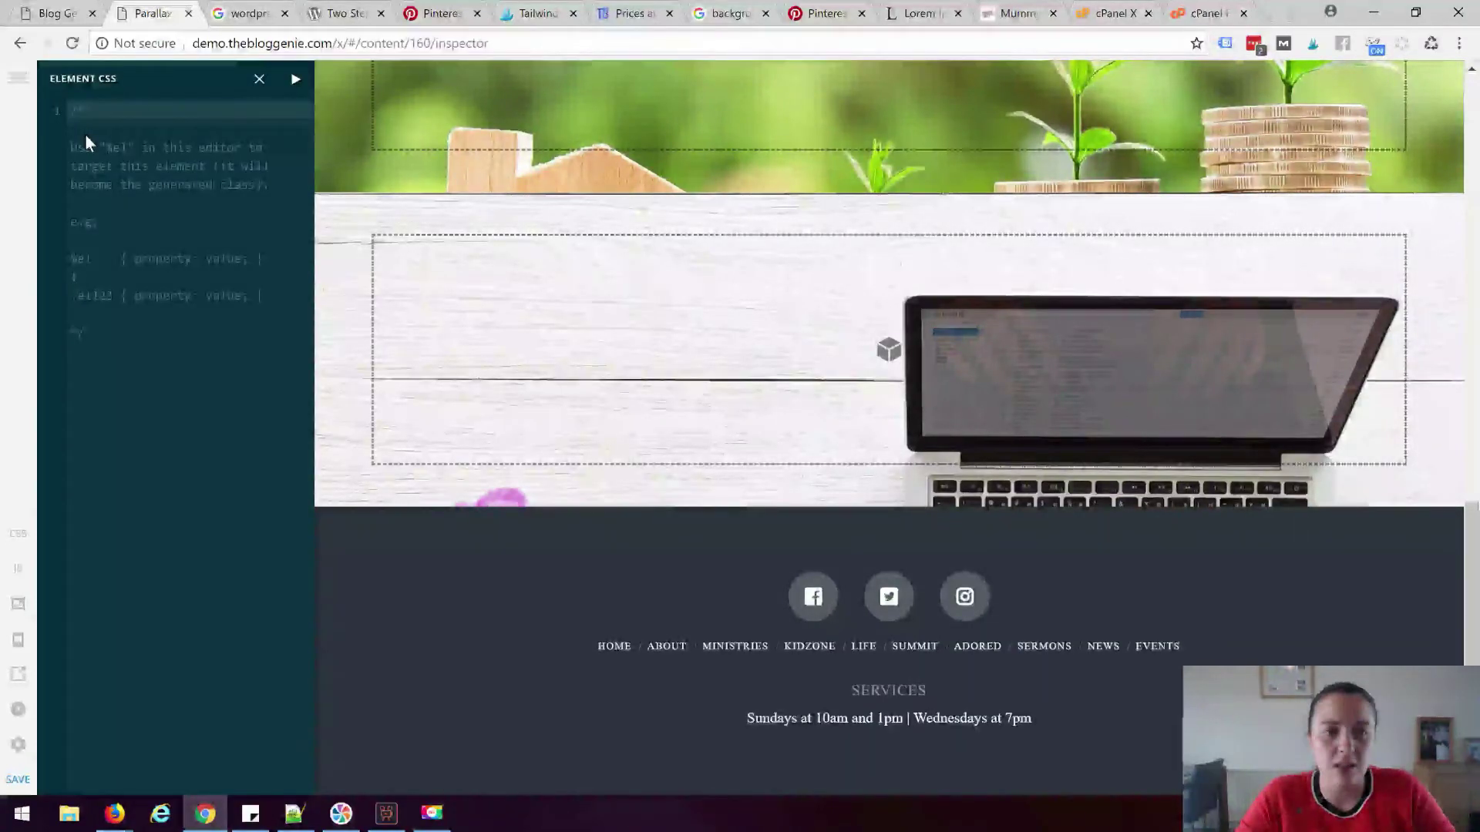
pyautogui.rightClick(71, 110)
pyautogui.click(121, 250)
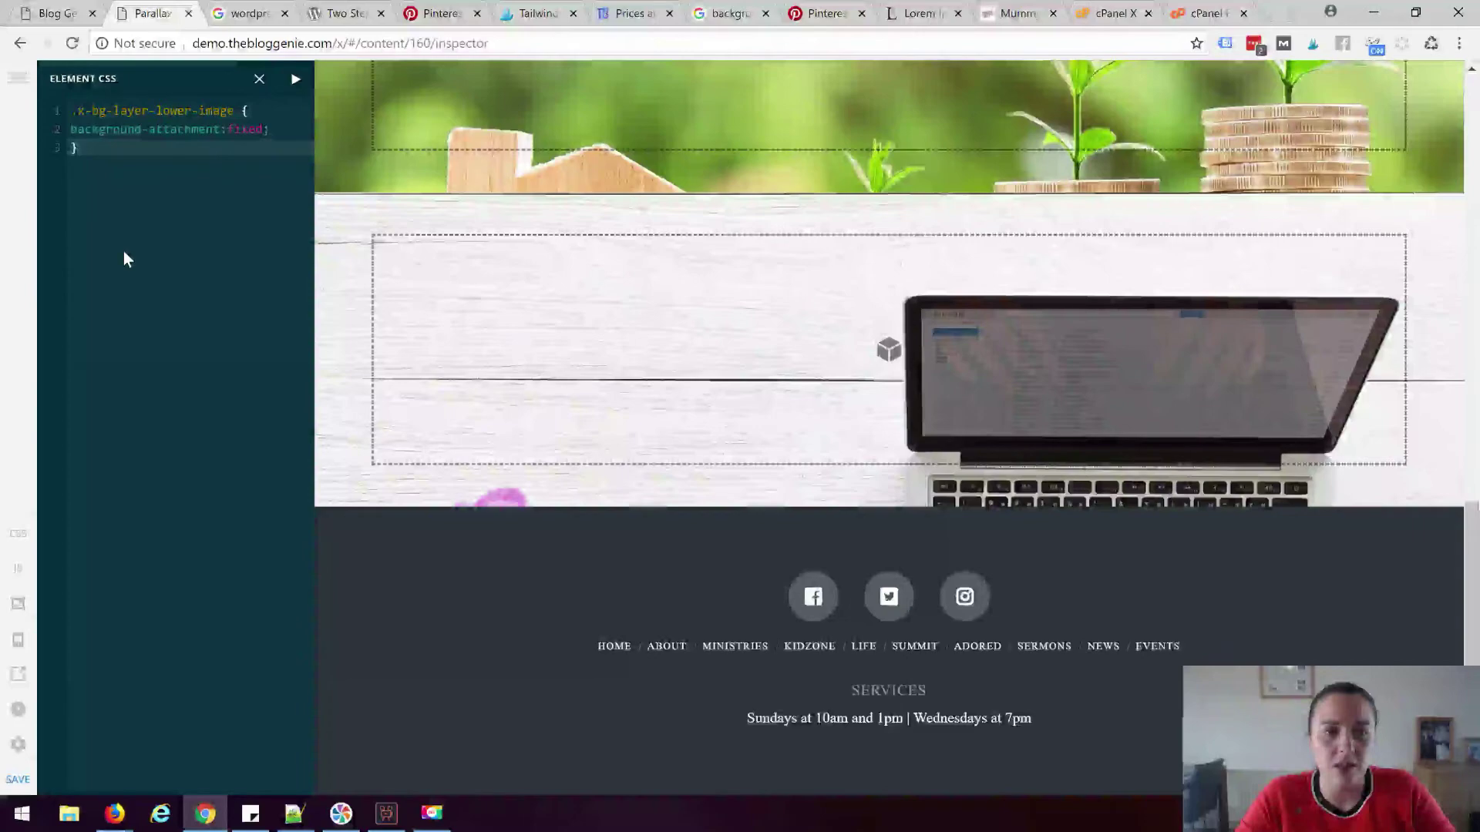
pyautogui.click(259, 79)
pyautogui.scroll(10, 769, 536)
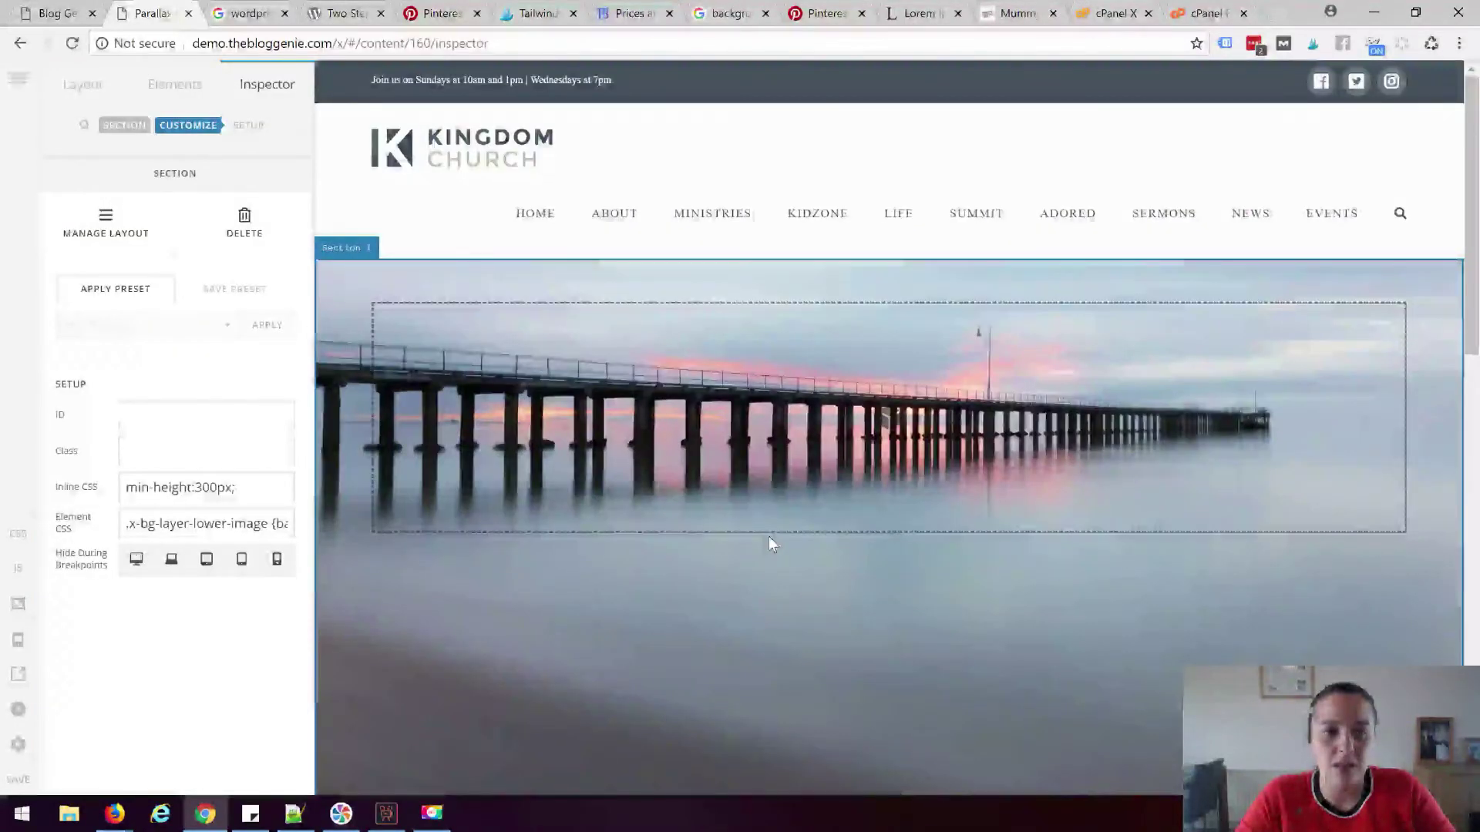